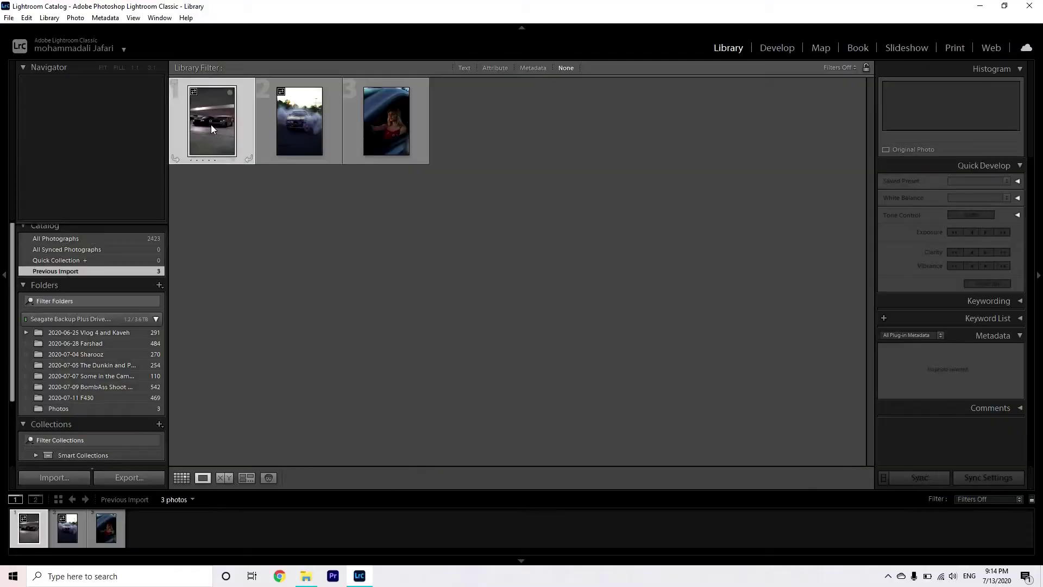
Open the first photo, showing the two parked cars, for editing in the Develop module.
double_click(211, 125)
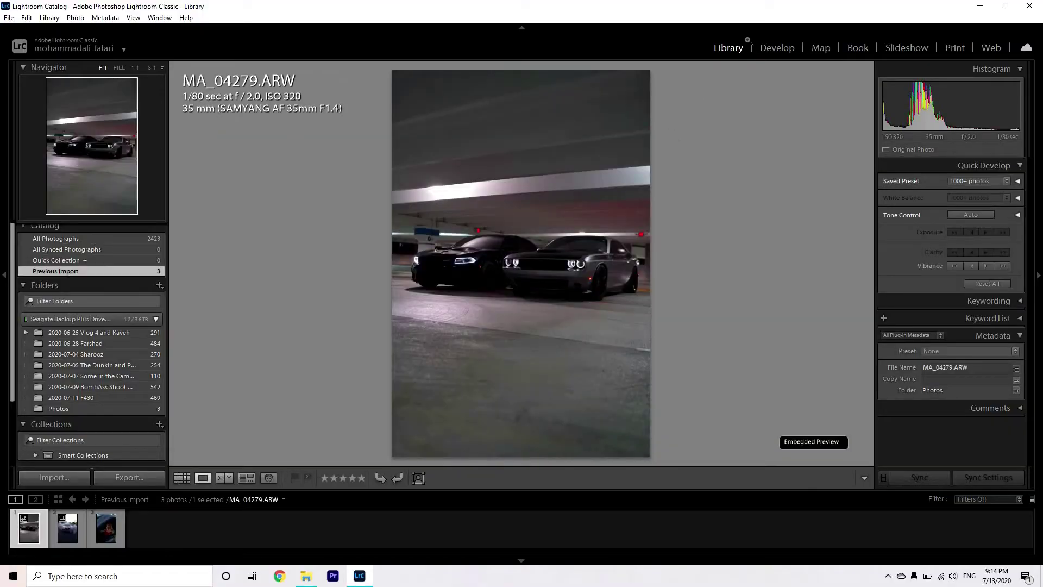
left_click(777, 49)
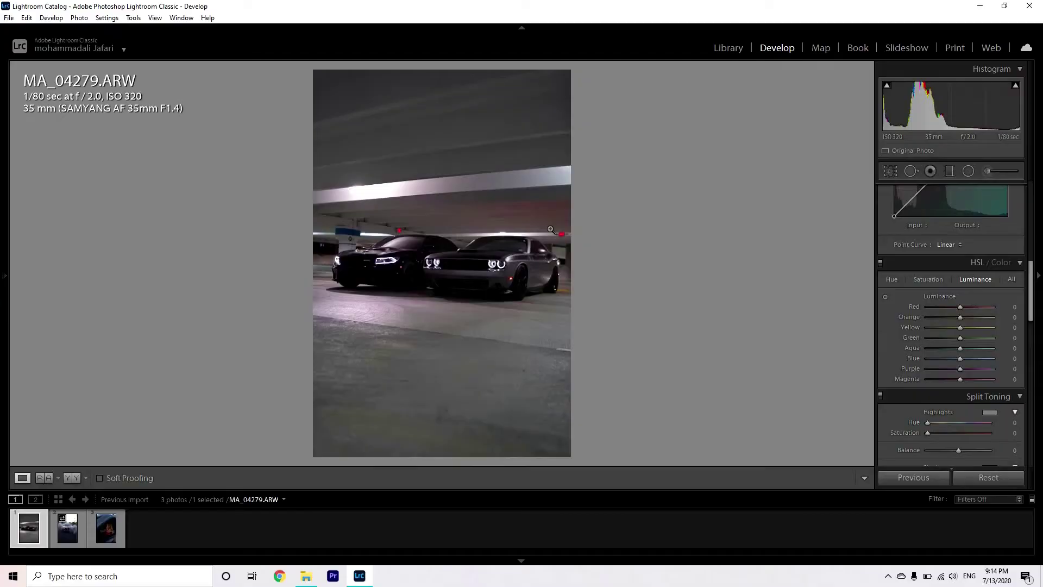
scroll(1002, 250, "up", 8)
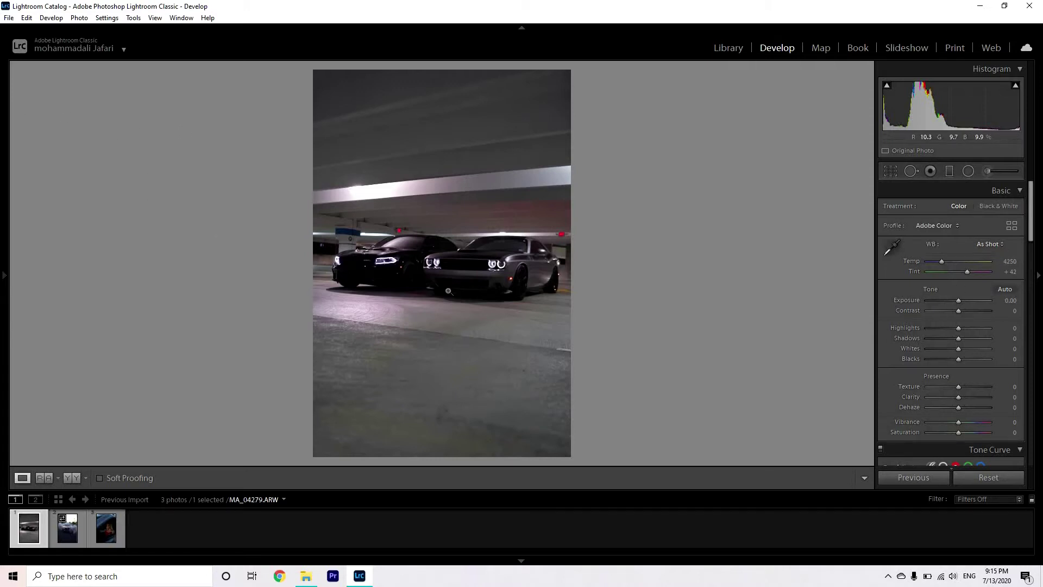
Straighten the photo with an angle of -1.48 and crop it to the 4 x 5 / 8 x 10 aspect ratio.
left_click(891, 170)
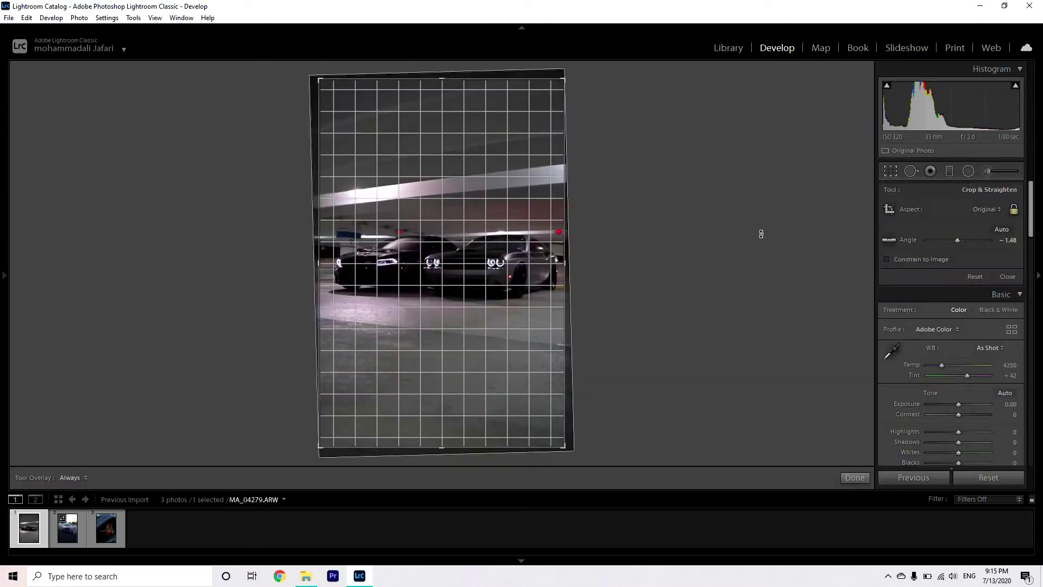
left_click(891, 170)
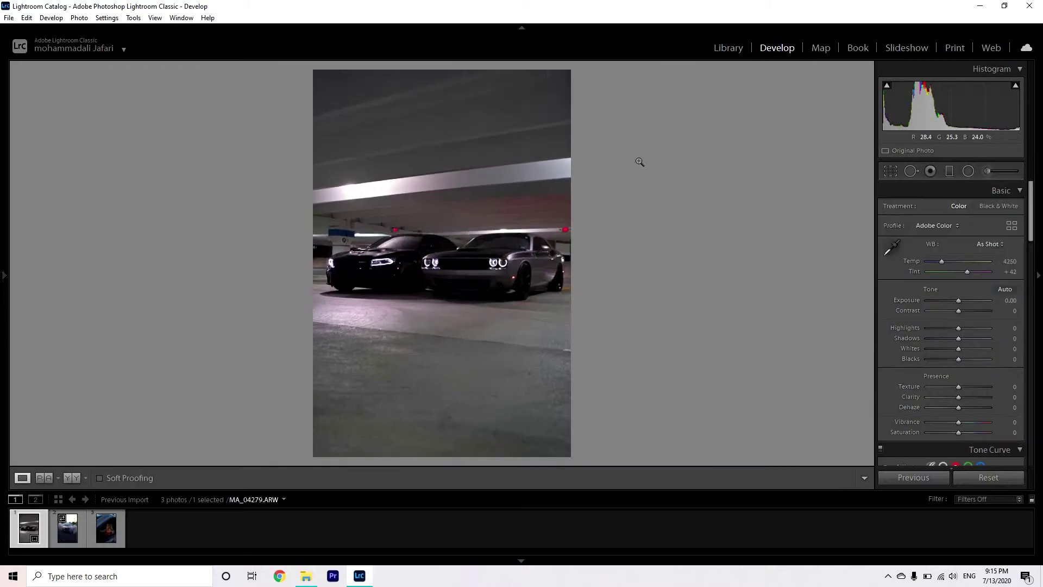
key("r")
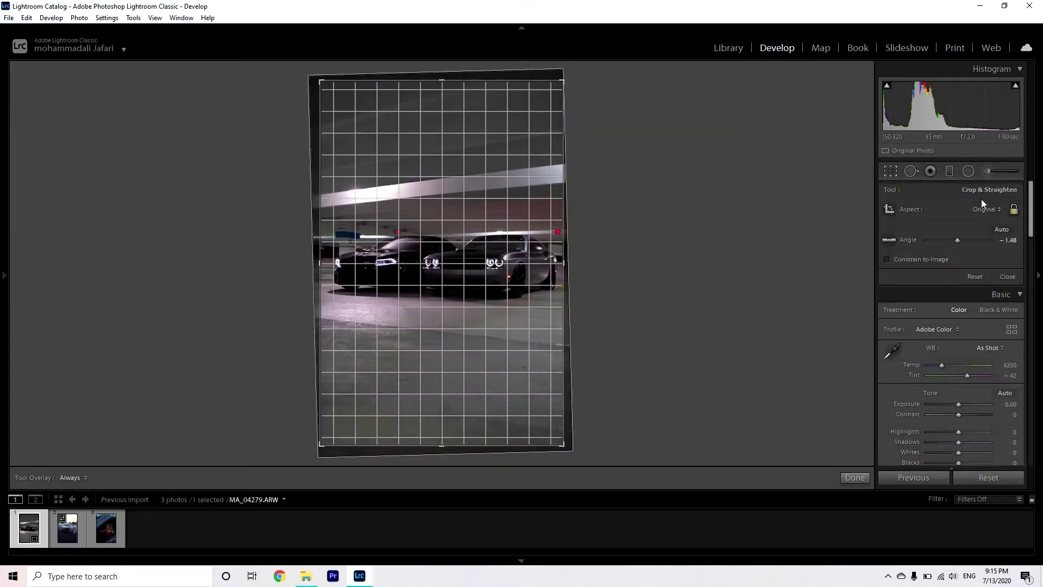
left_click(984, 209)
left_click(938, 274)
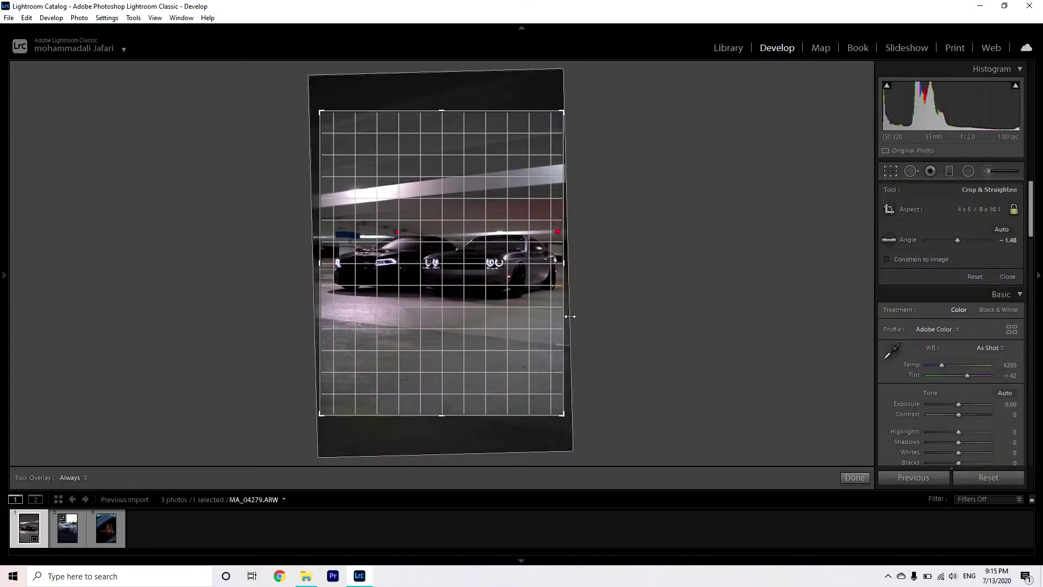
key("r")
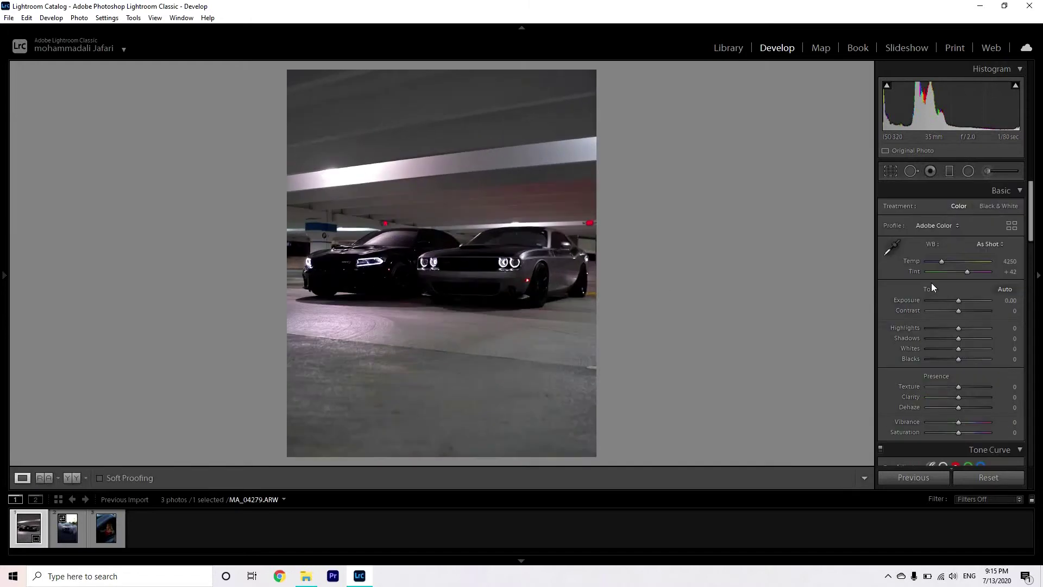
Enable lens profile corrections for the photo.
scroll(931, 282, "down", 15)
scroll(943, 297, "down", 3)
scroll(945, 311, "down", 2)
scroll(928, 283, "up", 2)
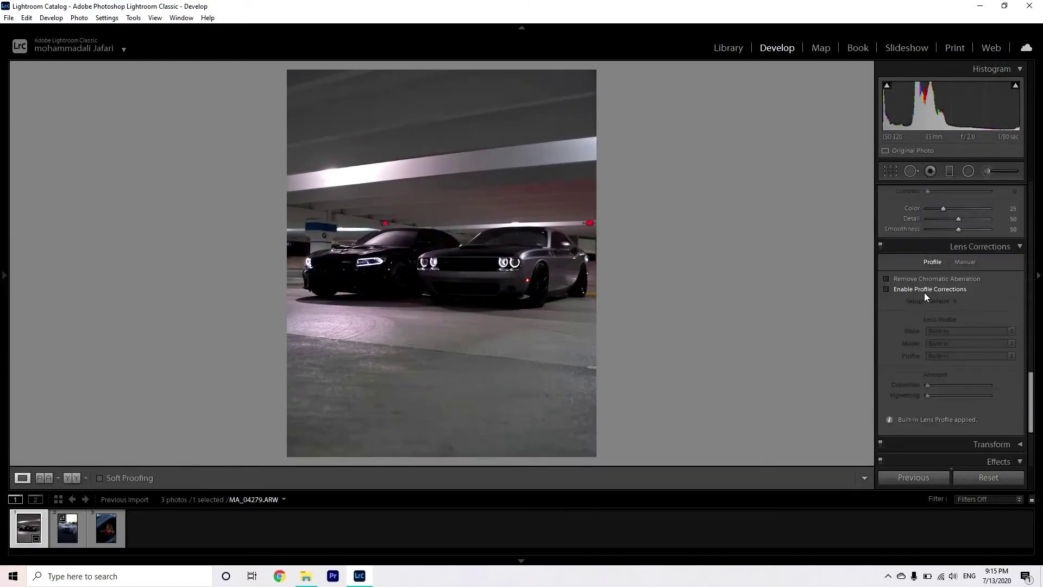
left_click(924, 291)
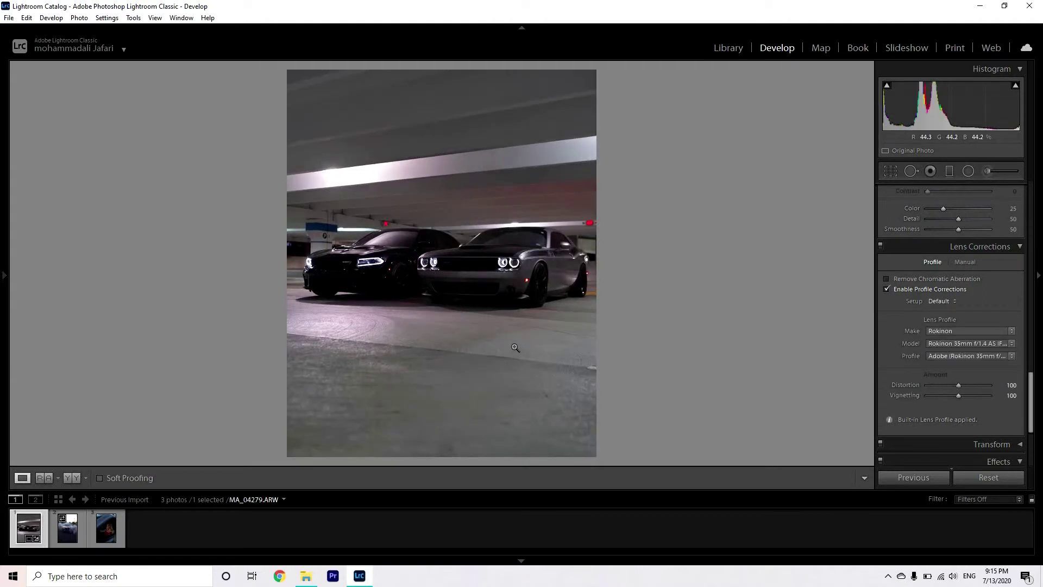
Widen the area with the editing sliders and hide the filmstrip to enlarge the workspace.
scroll(954, 279, "up", 10)
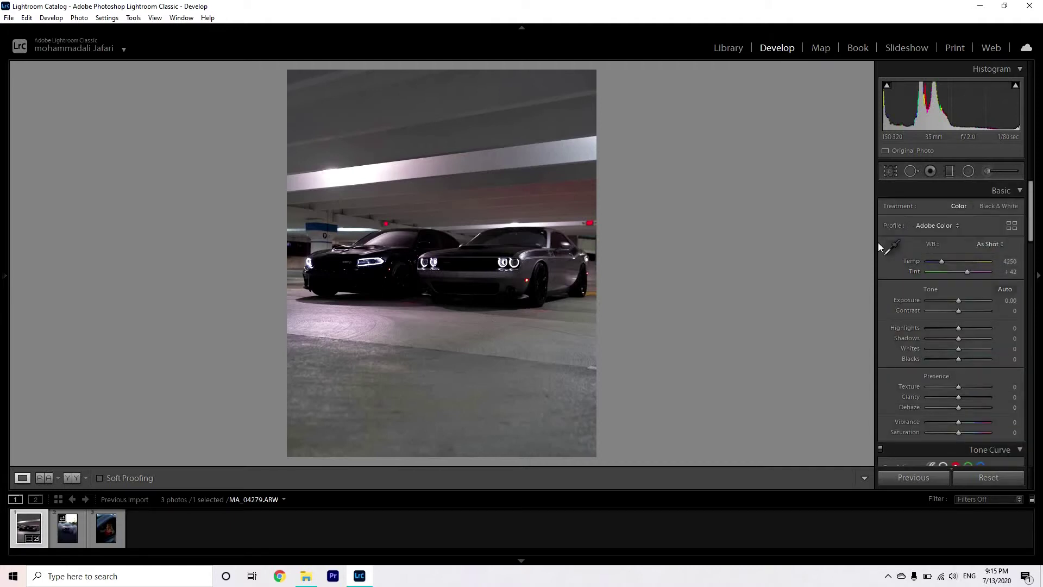
left_click_drag(875, 242, 818, 283)
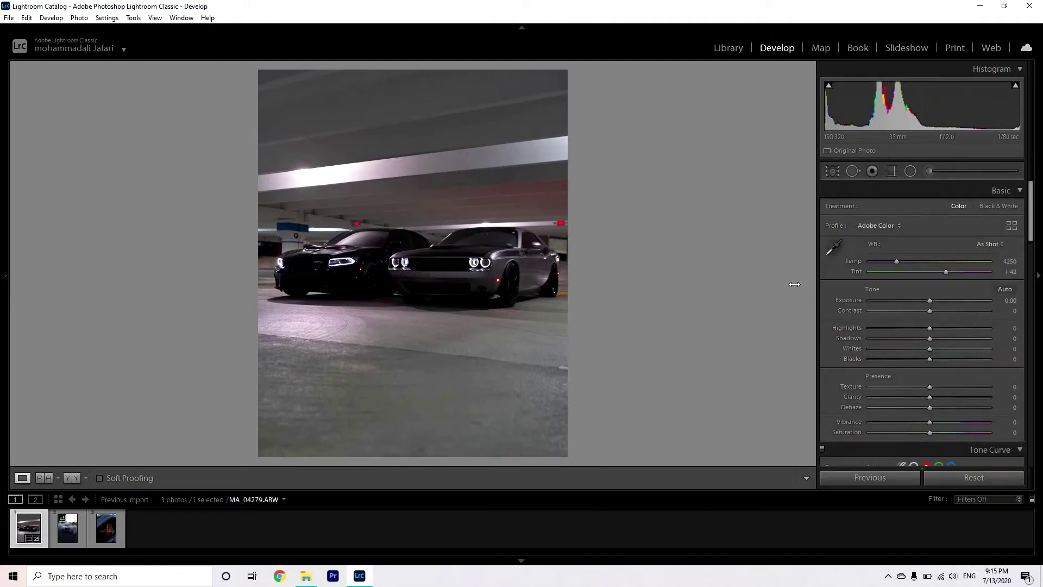
key("F6")
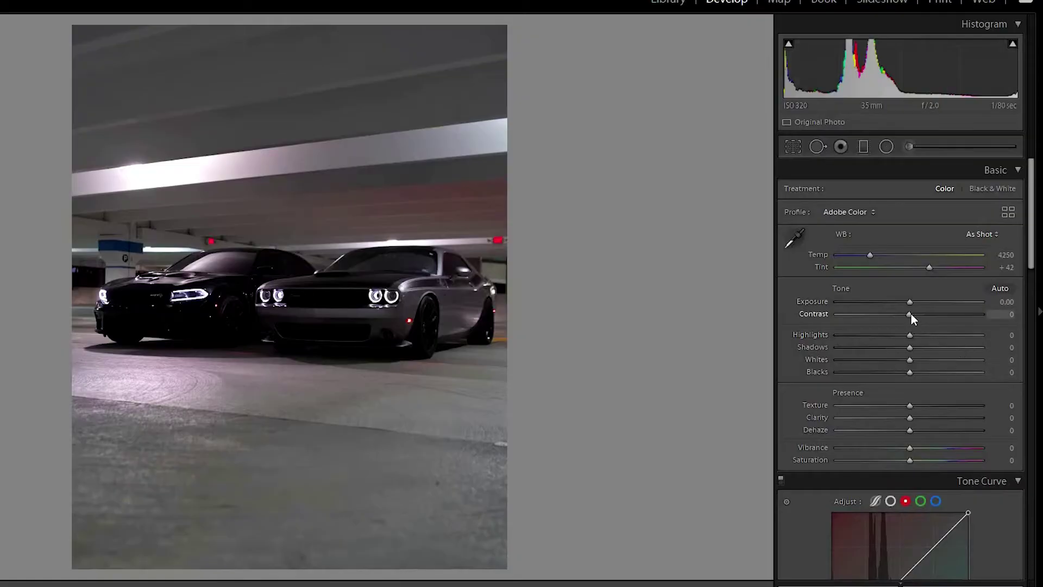
Set the photo's Contrast to -10.
left_click_drag(911, 314, 907, 314)
left_click(996, 314)
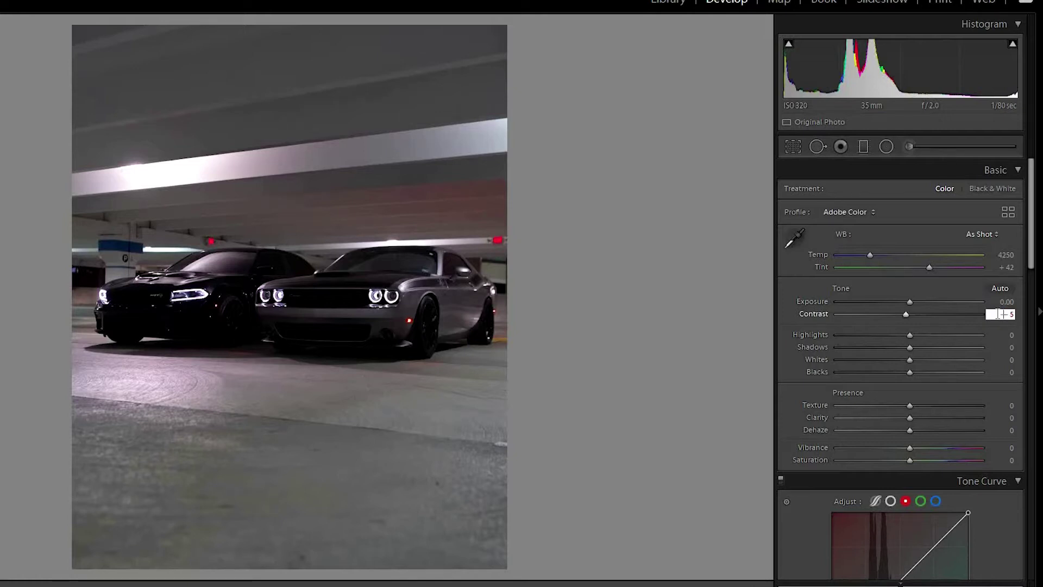
type("-100")
key("BackSpace")
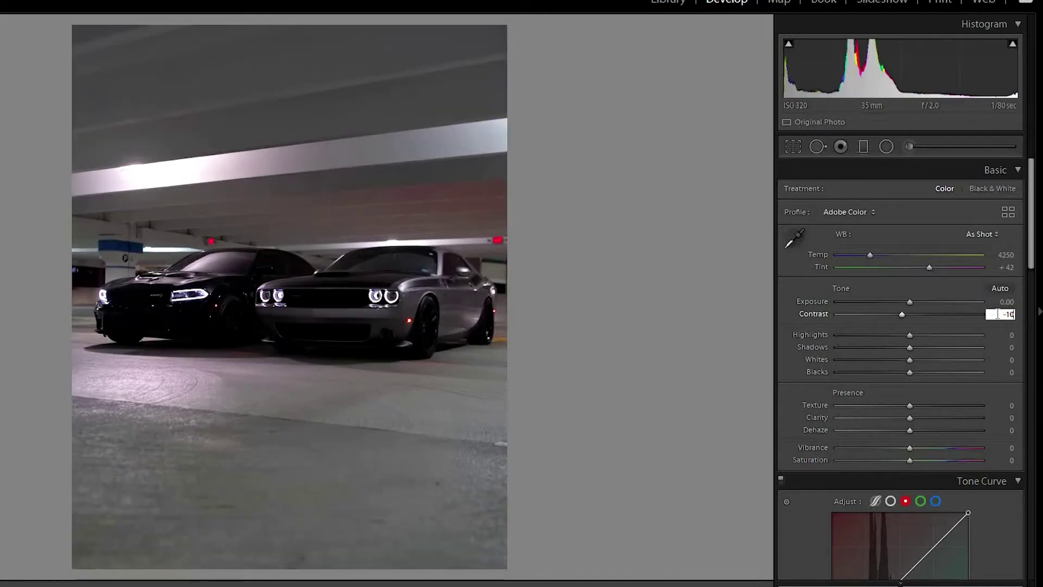
key("Return")
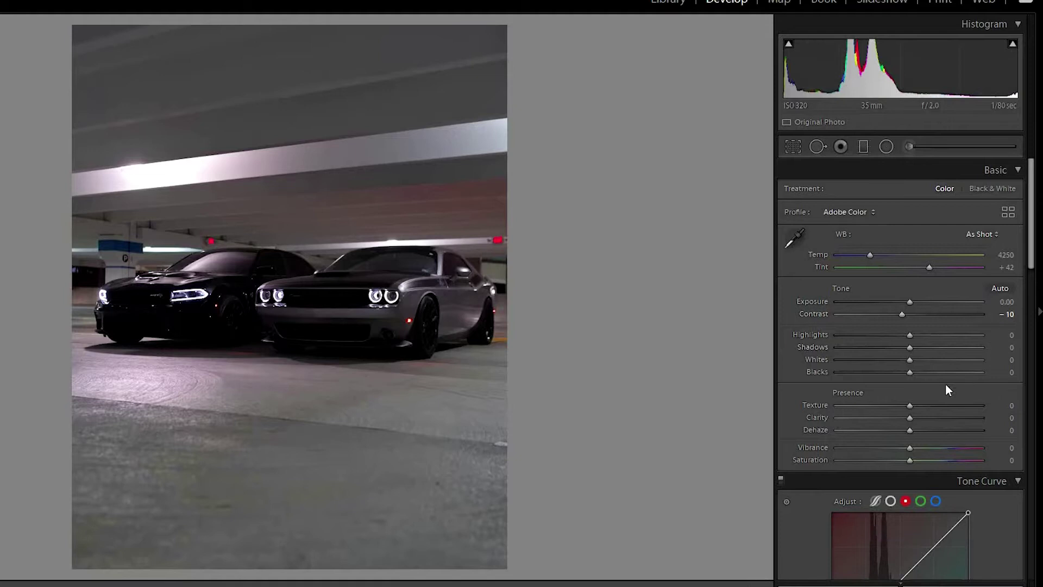
Set the Blacks to -10 and compare the photo with its unedited version.
left_click(1012, 372)
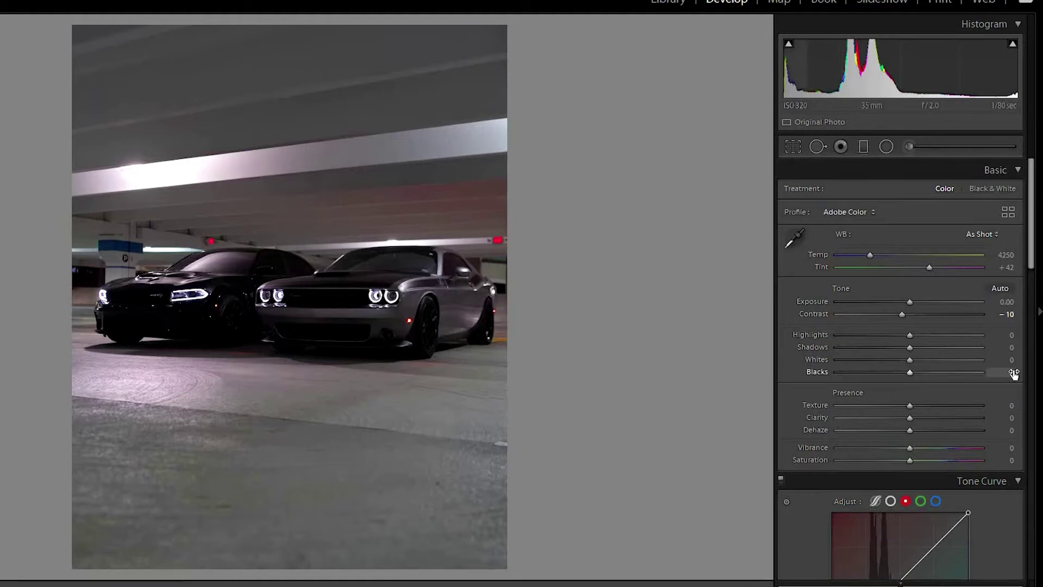
type("-10")
key("Return")
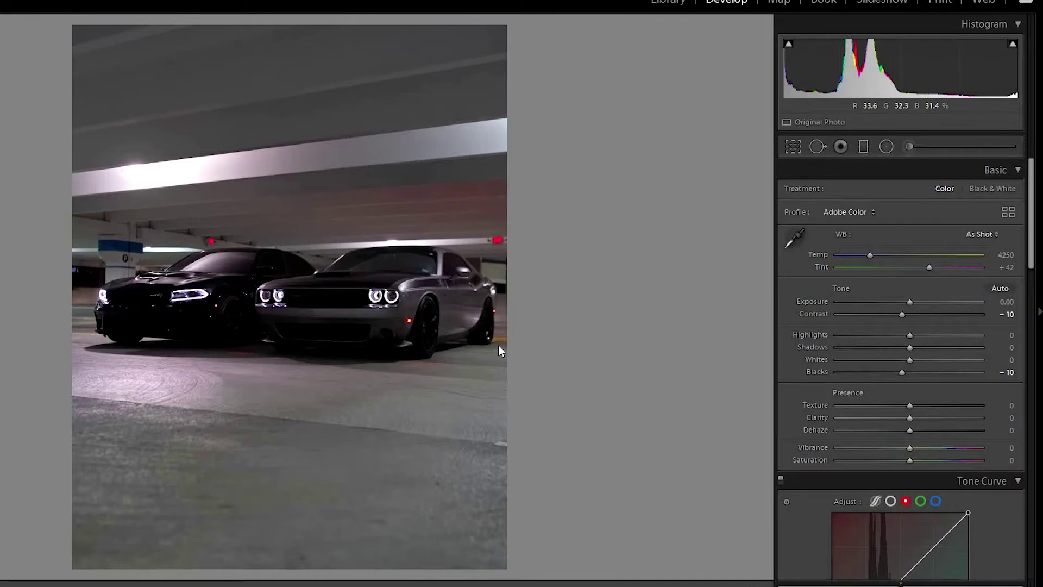
key("backslash")
key("backslash")
key("backslash")
key("backslash")
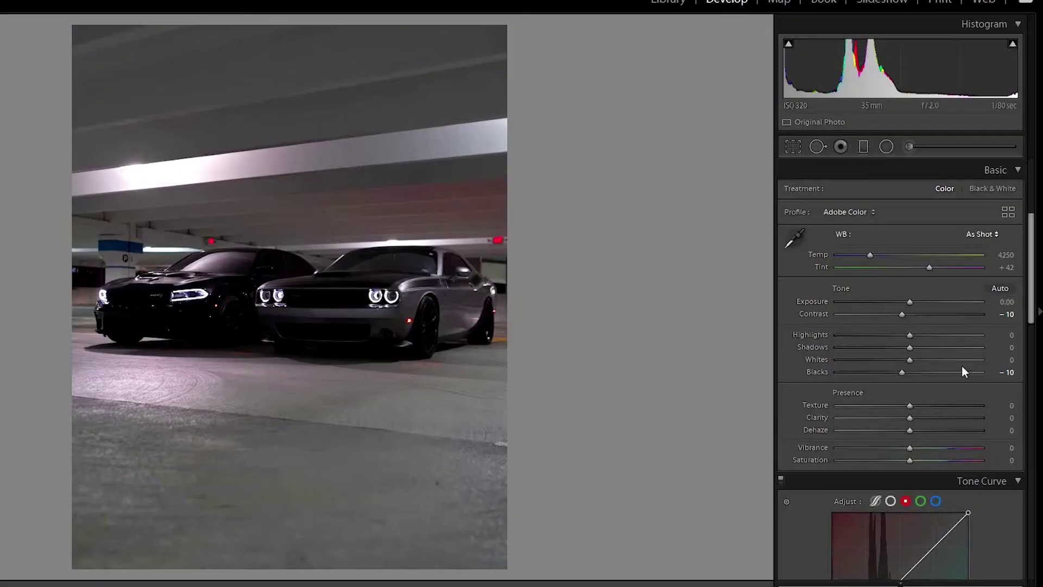
On the point tone curve, pull a shadow point to input 57, output 51, raise the highlights, and lower the white endpoint to output 247.
scroll(961, 366, "down", 4)
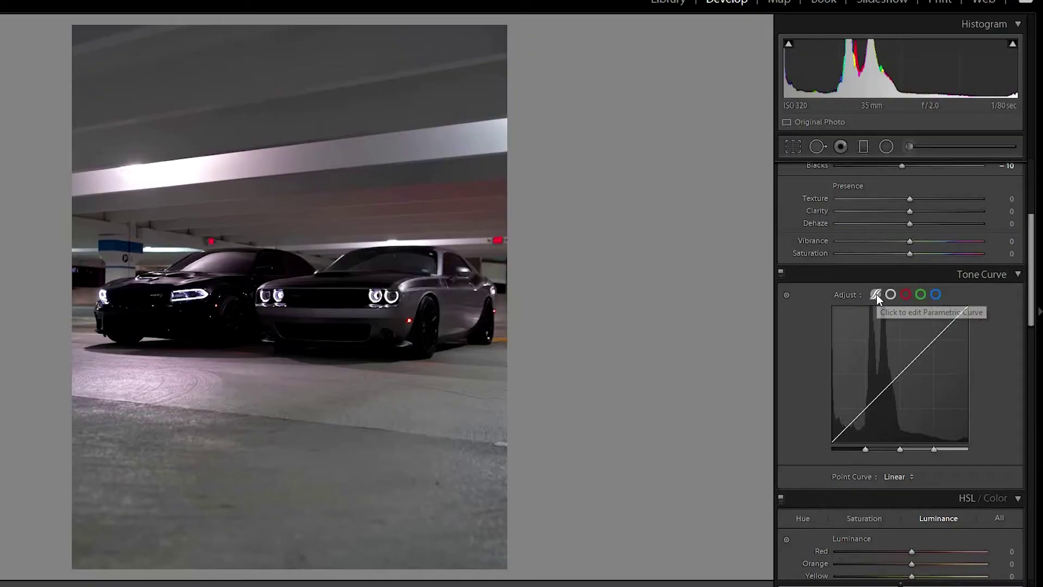
left_click(875, 295)
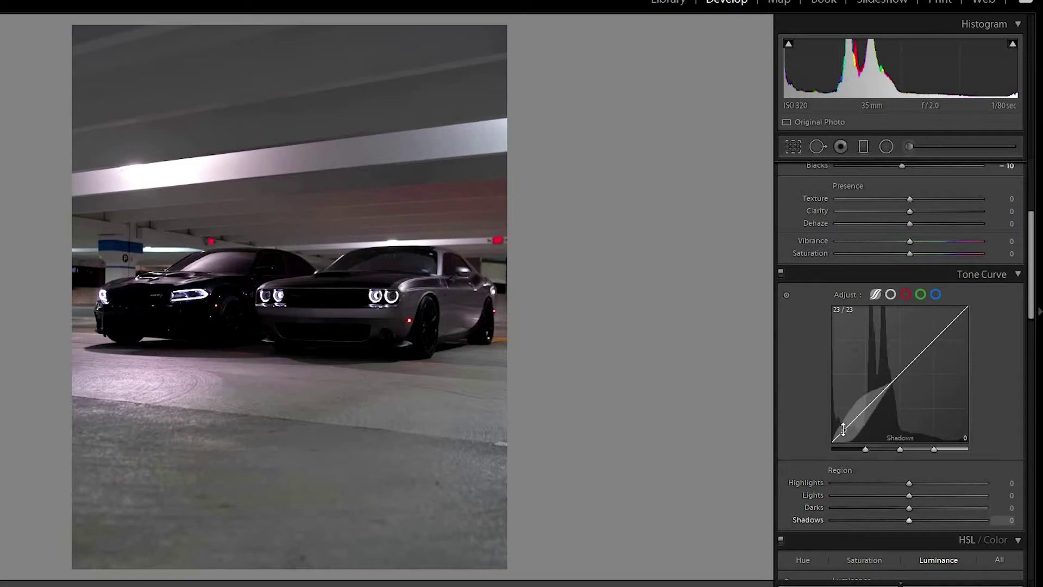
left_click(890, 295)
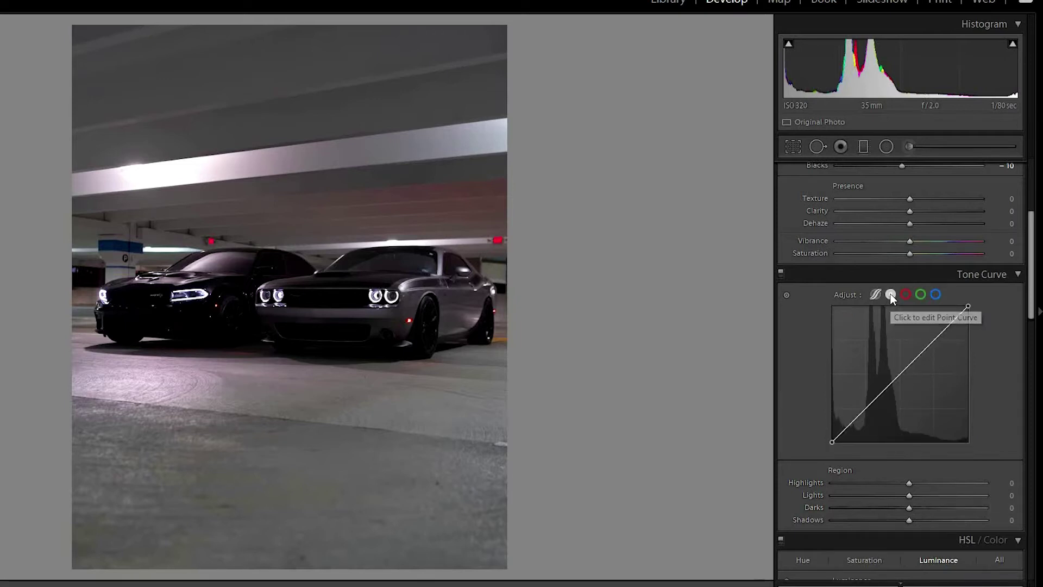
left_click_drag(863, 410, 862, 416)
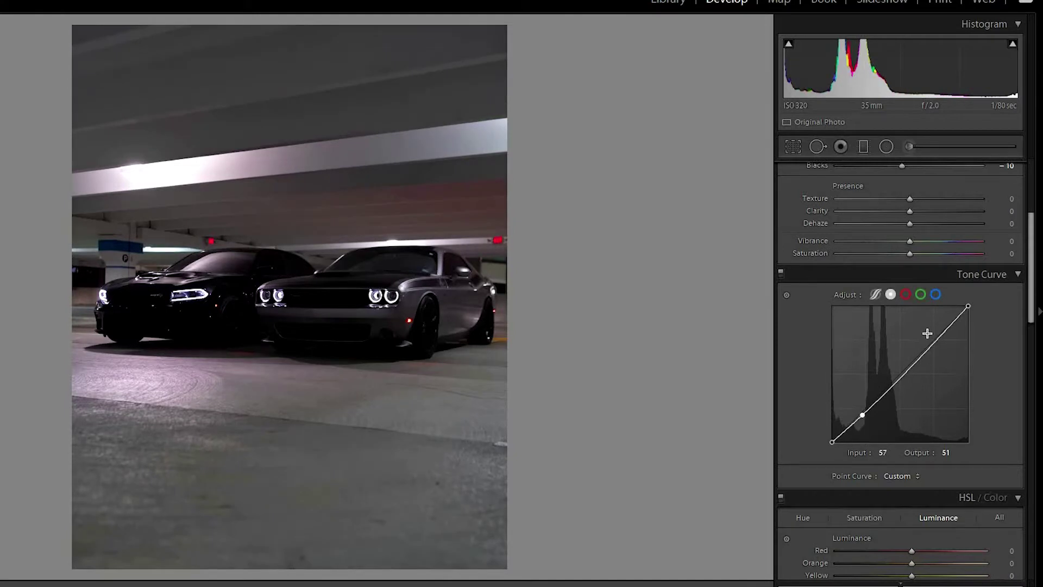
left_click_drag(933, 342, 976, 309)
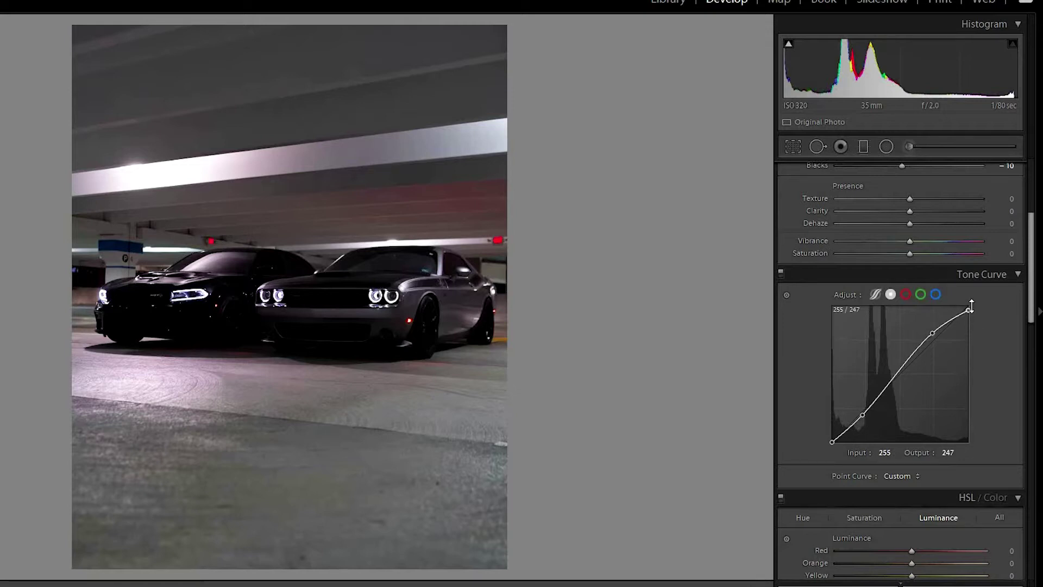
Lift the curve's black endpoint to input 4, output 31, add a midpoint at 127/127, and move the shadow point to input 62, output 60.
left_click_drag(832, 440, 833, 428)
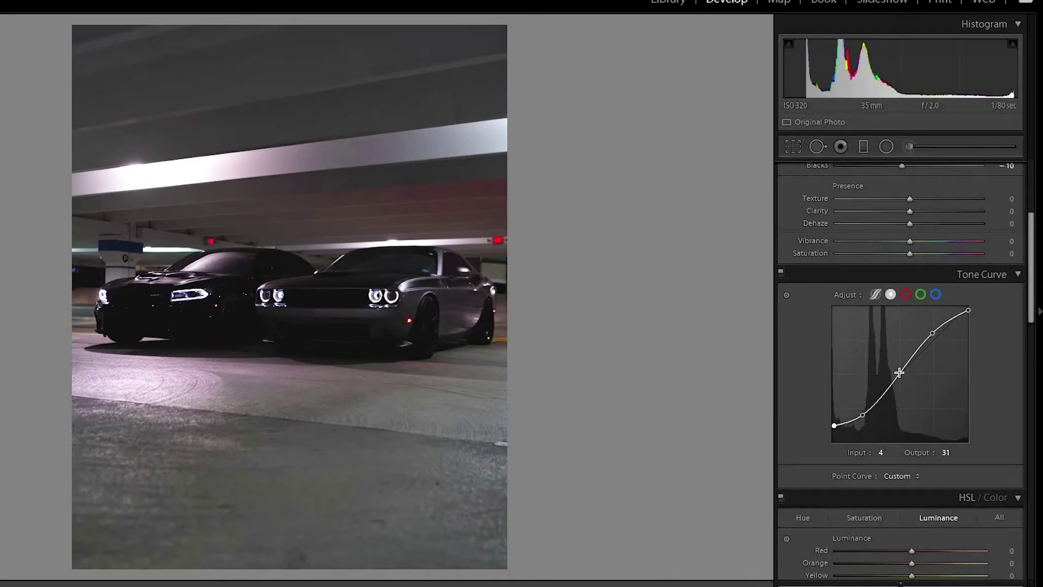
left_click_drag(899, 373, 897, 374)
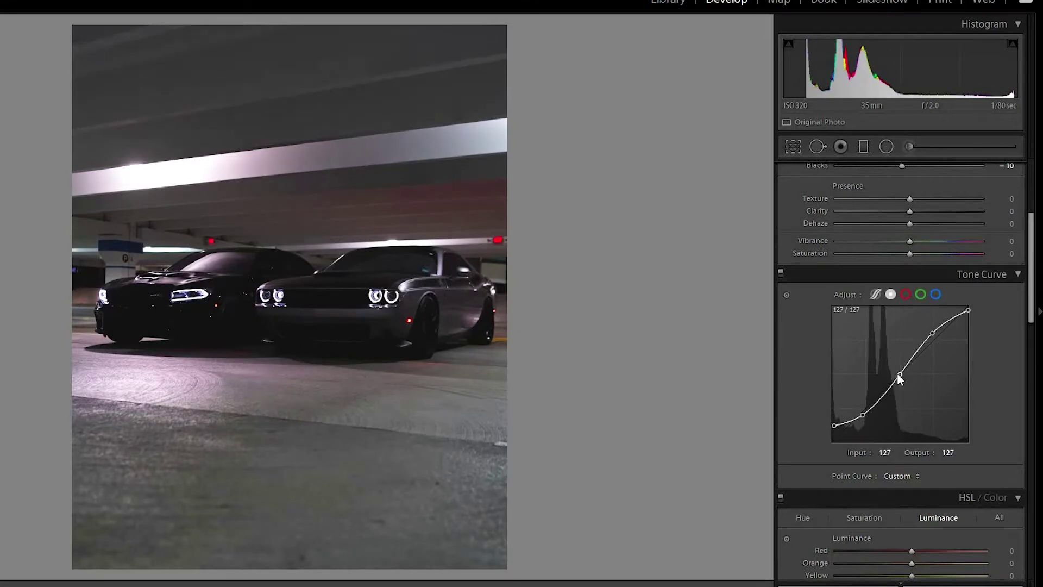
left_click_drag(861, 414, 865, 411)
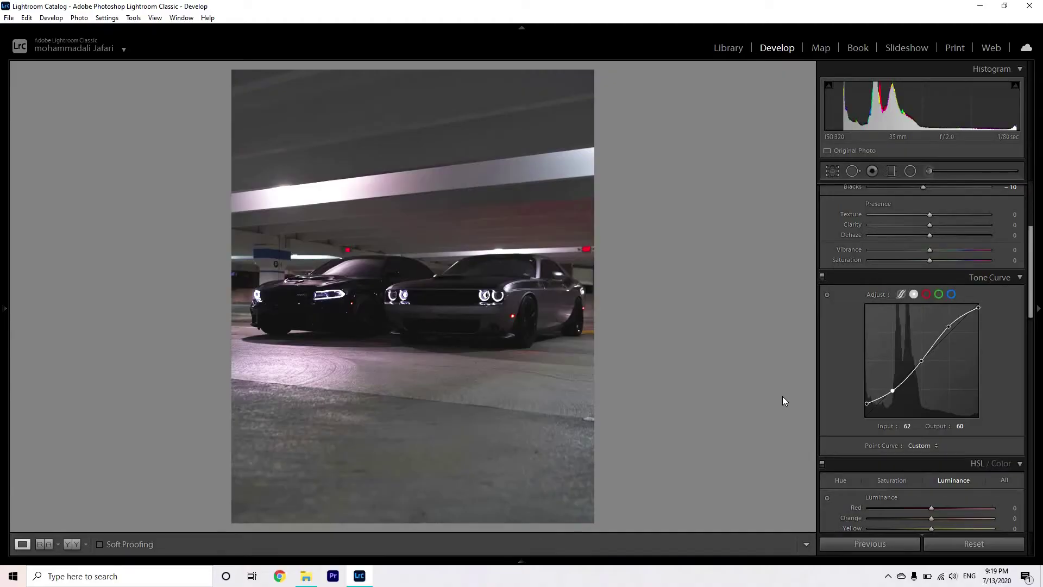
Compare the tone-curve edit with the original photo by switching repeatedly between the before and after views.
key("backslash")
key("backslash")
key("backslash")
key("backslash")
key("backslash")
key("backslash")
key("backslash")
key("backslash")
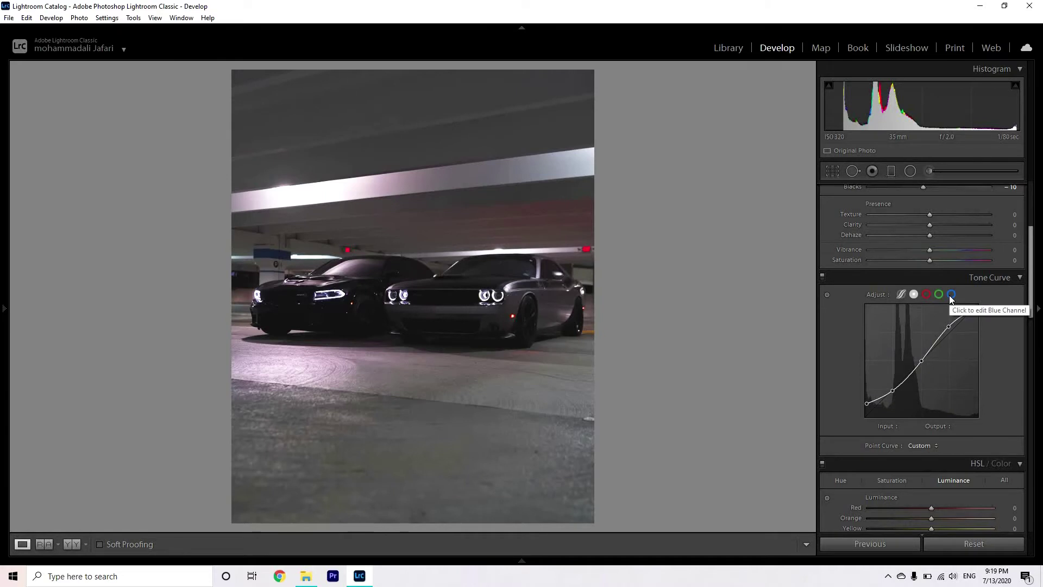
Set Dehaze to +1 and Vibrance to -5, and lift the blue channel curve's black endpoint to input 1, output 8.
left_click(951, 295)
left_click_drag(930, 251, 906, 243)
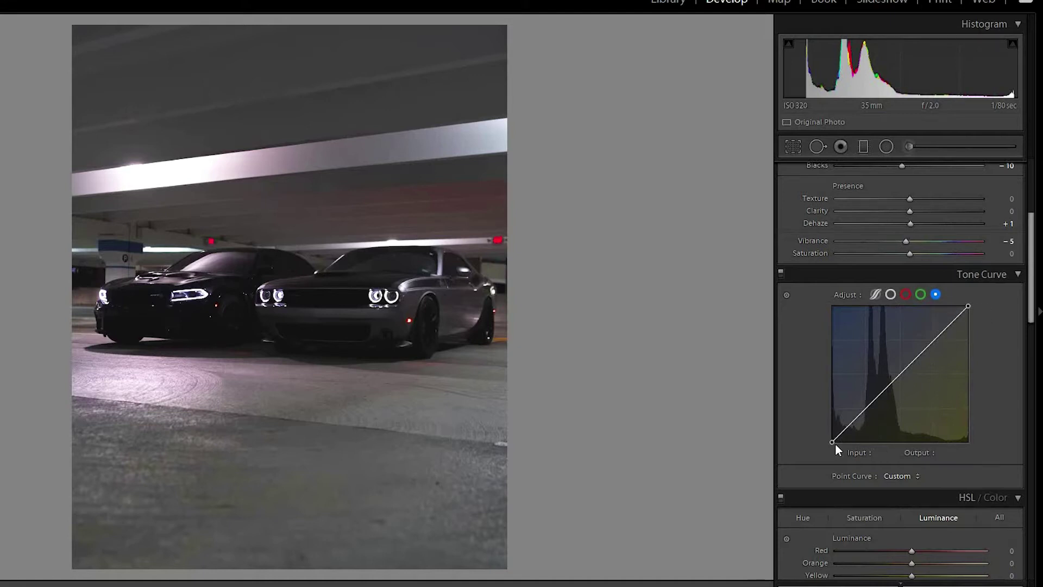
left_click_drag(832, 439, 833, 437)
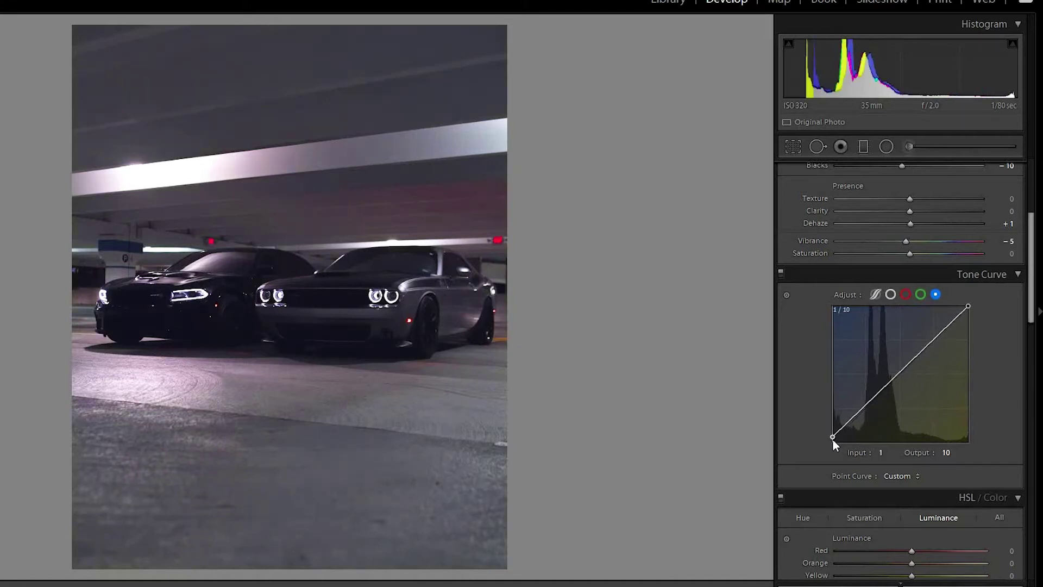
left_click_drag(833, 439, 832, 440)
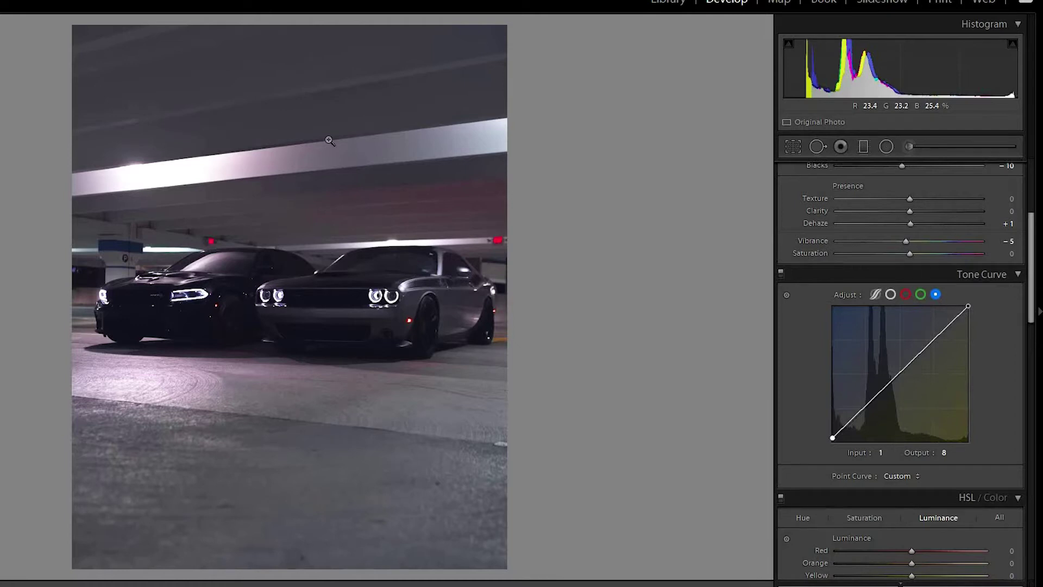
Split-tone the highlights with the warm middle preset swatch at hue 37 and the shadows with the last preset swatch, then reduce both saturations.
scroll(987, 334, "down", 6)
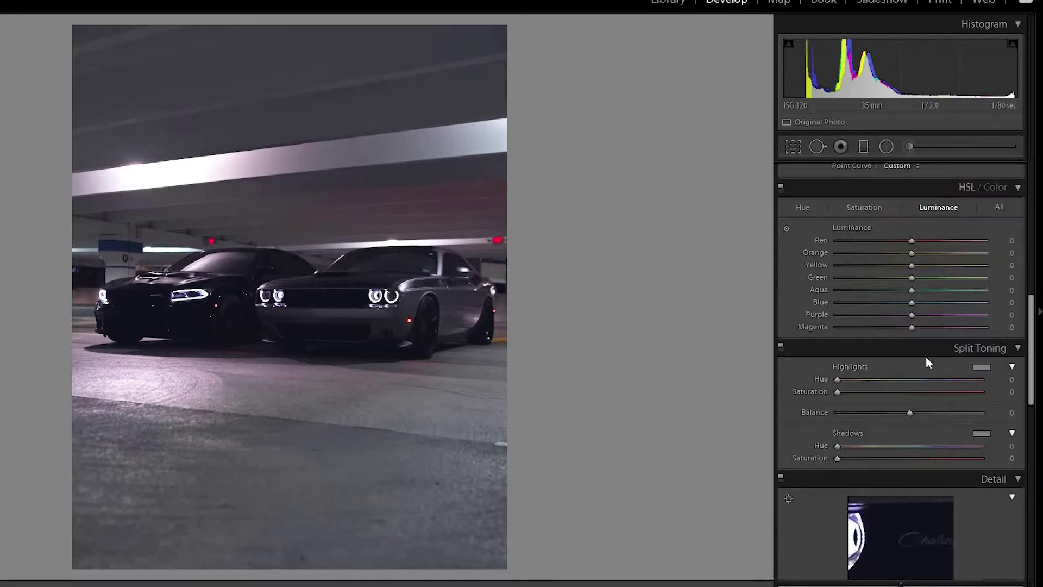
left_click(982, 367)
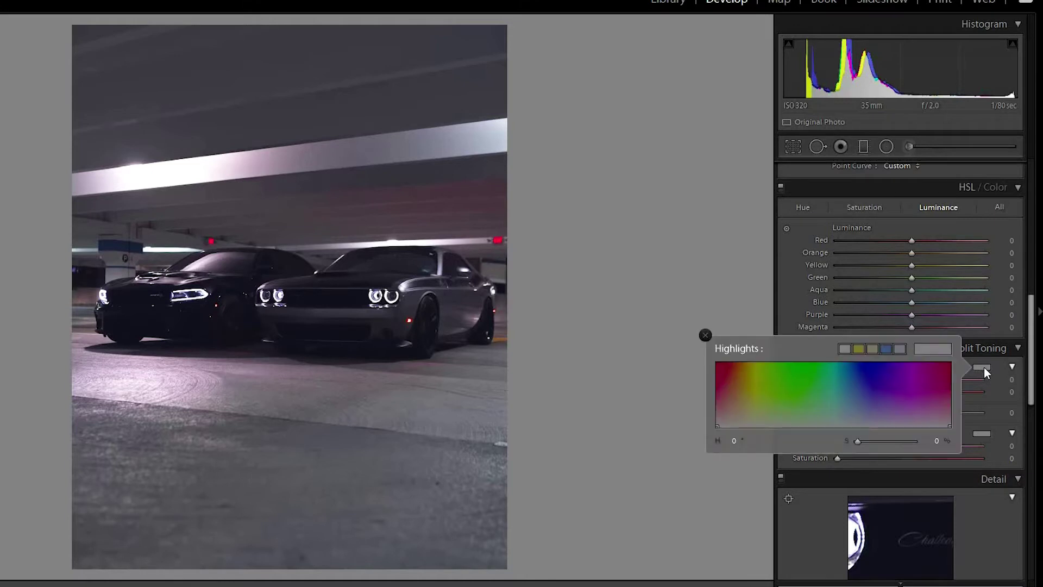
left_click(872, 348)
left_click(981, 434)
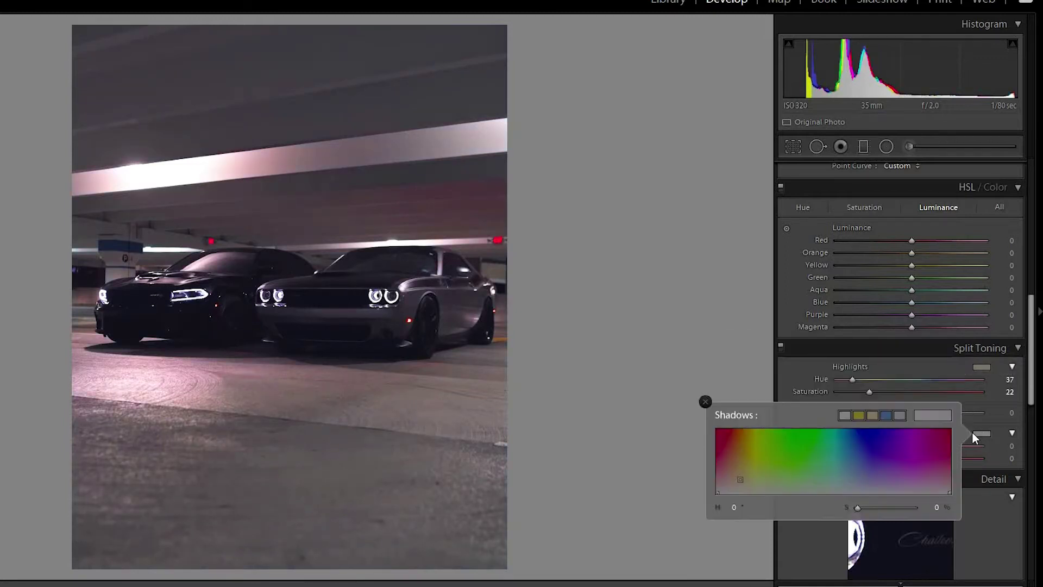
left_click(900, 415)
left_click(705, 401)
left_click_drag(874, 391, 846, 391)
left_click_drag(854, 459, 842, 460)
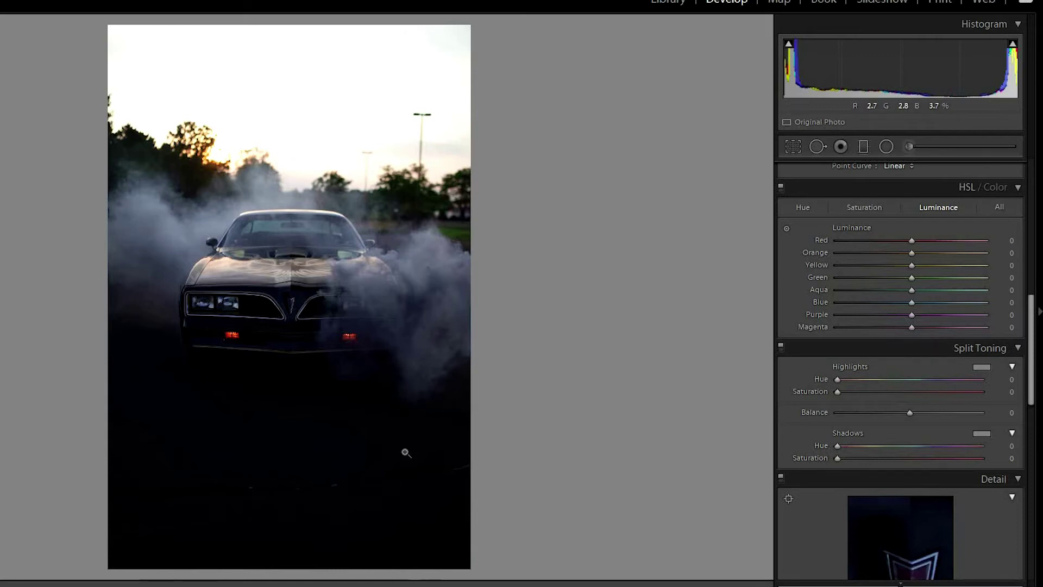
Straighten the smoking-car photo to an angle of -0.43, crop it to the 4 x 5 / 8 x 10 aspect ratio and apply the crop.
scroll(880, 294, "up", 8)
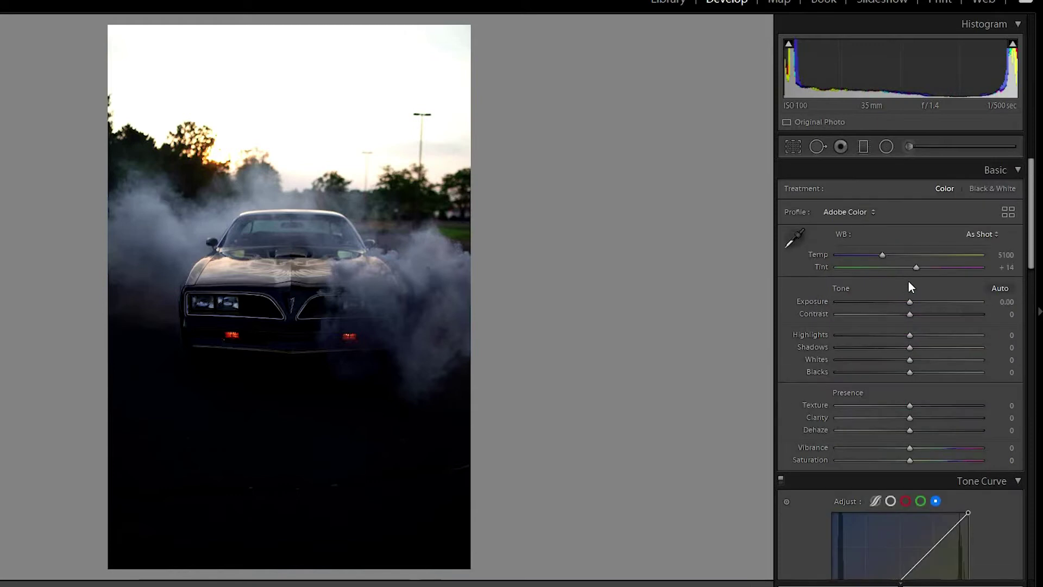
left_click(793, 148)
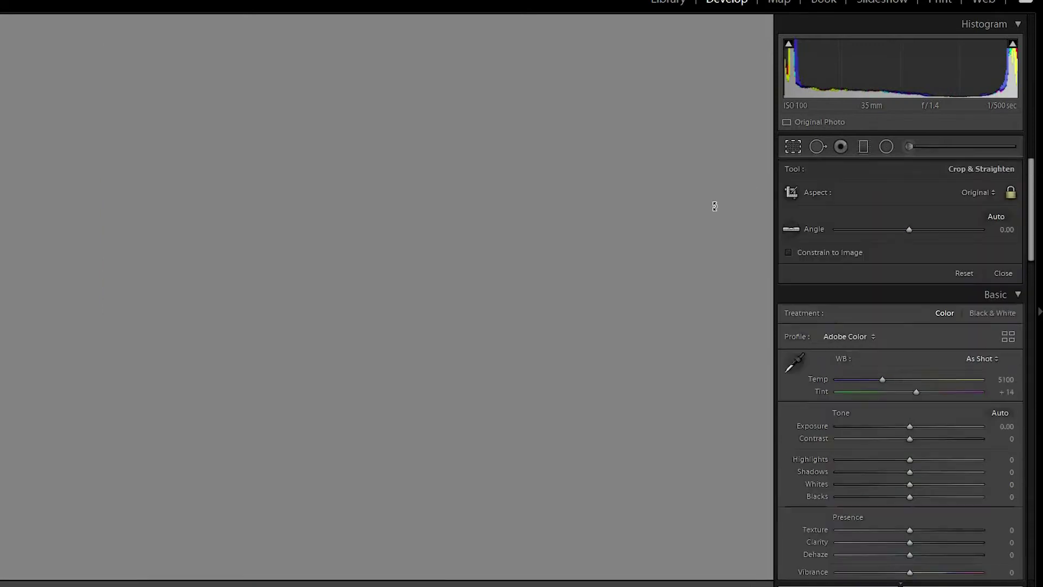
left_click_drag(711, 243, 714, 239)
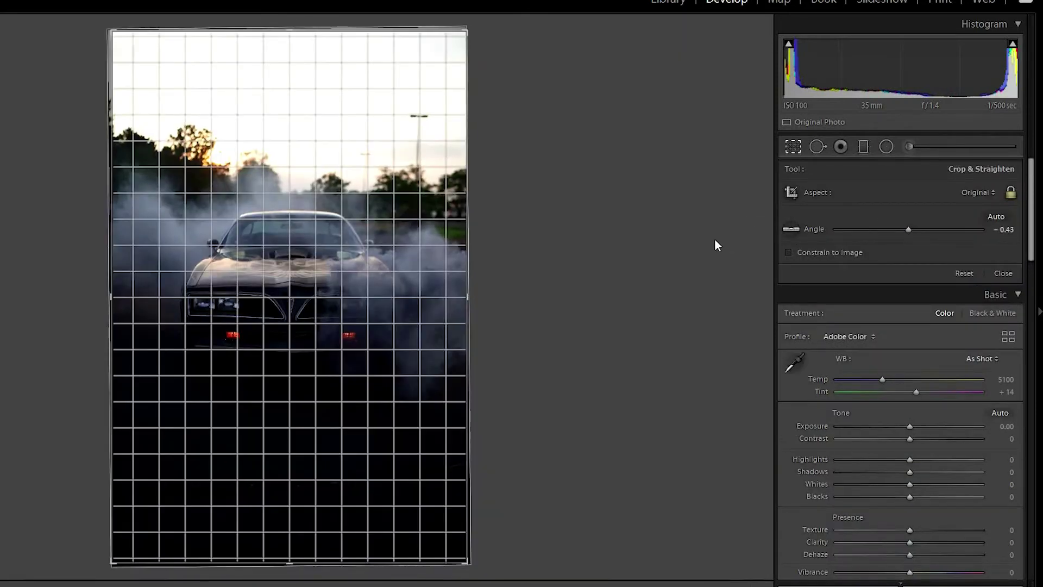
left_click(977, 192)
left_click(902, 270)
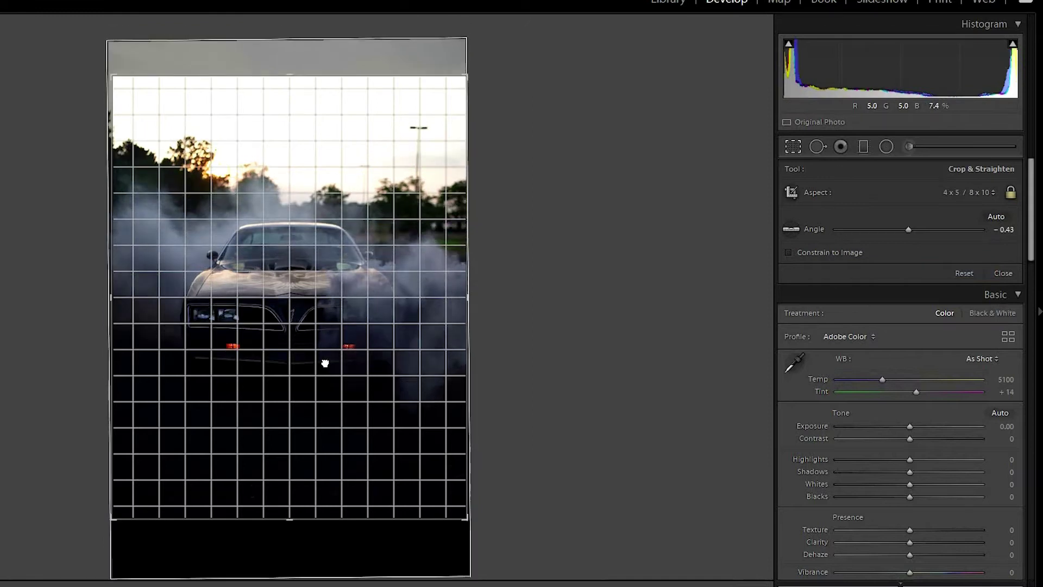
left_click_drag(118, 410, 119, 409)
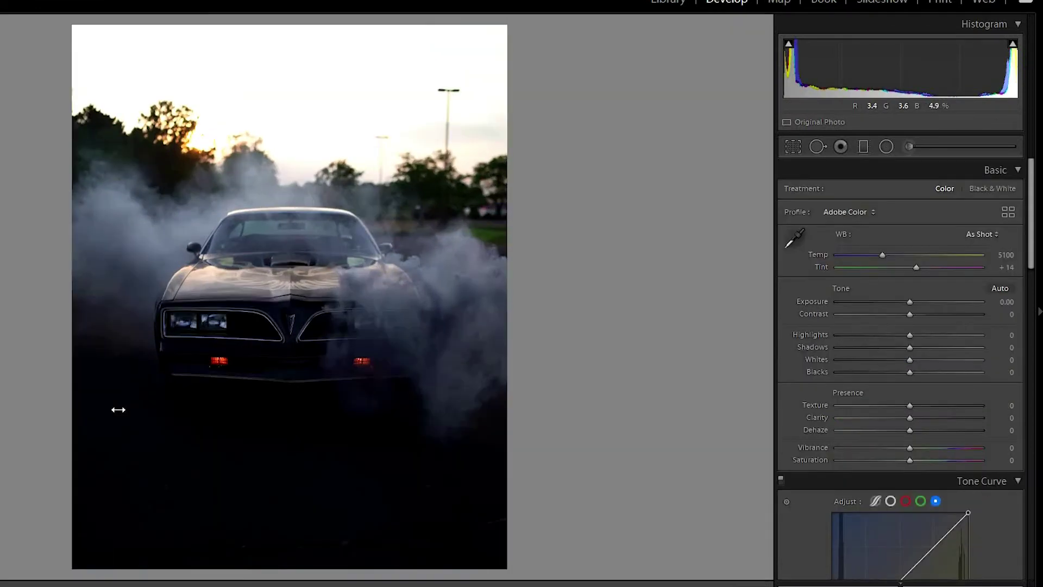
Raise Shadows to +16, then set Contrast to -10 and Highlights to -80.
left_click_drag(909, 347, 917, 351)
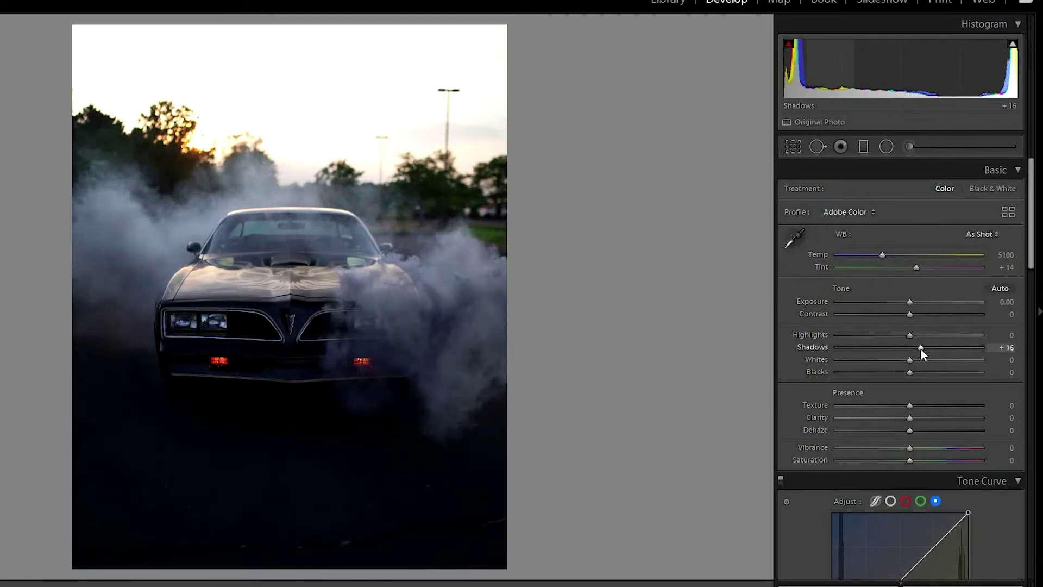
left_click_drag(872, 334, 863, 335)
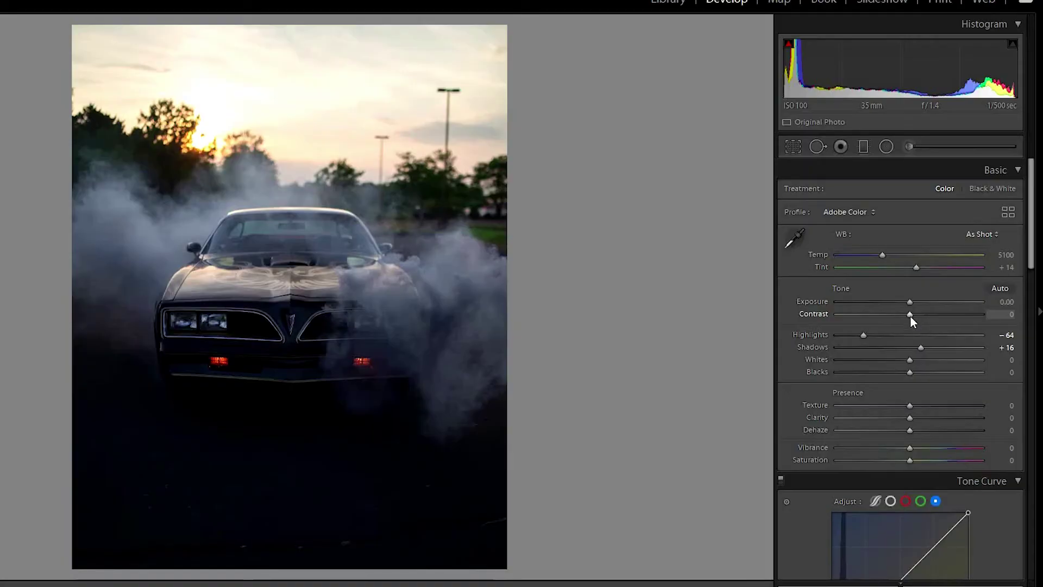
left_click_drag(910, 321, 903, 315)
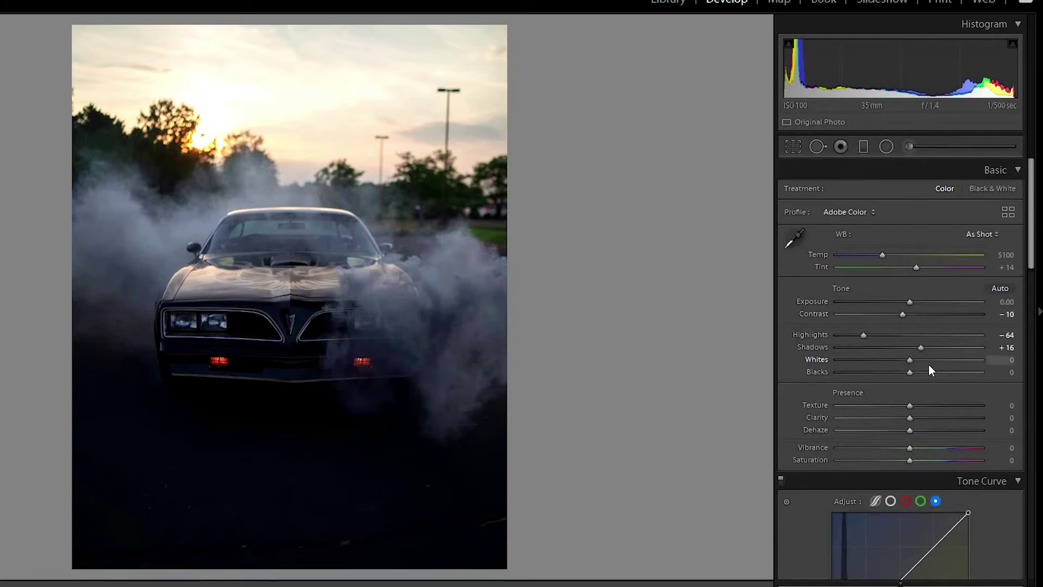
left_click_drag(865, 337, 856, 334)
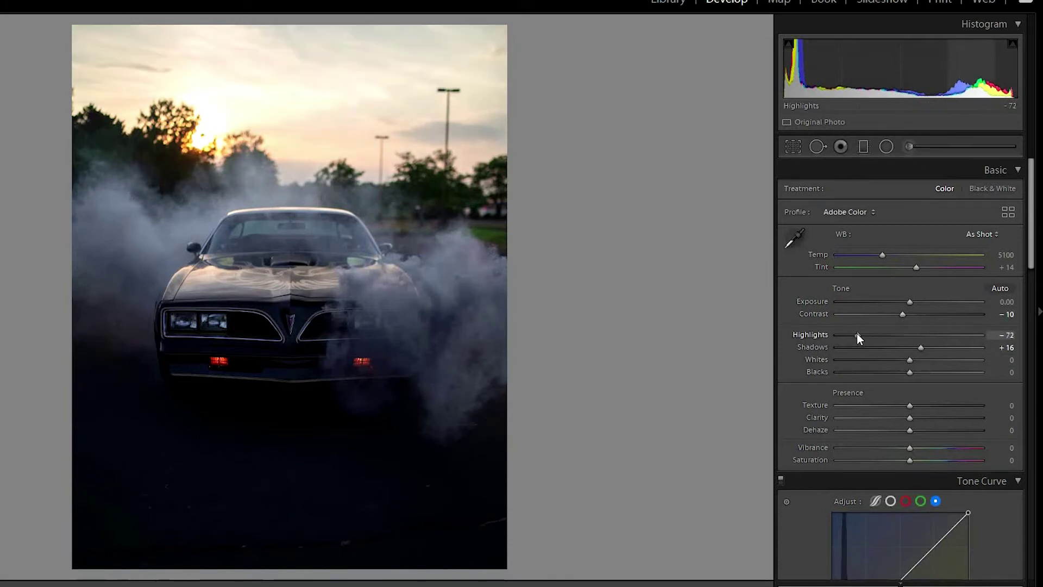
left_click(997, 334)
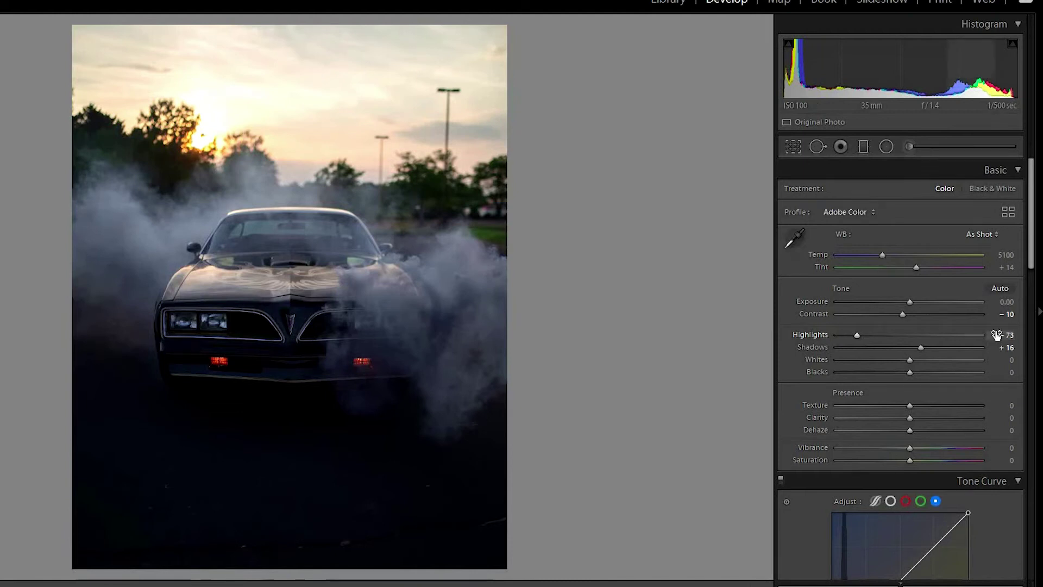
type("-80")
key("Return")
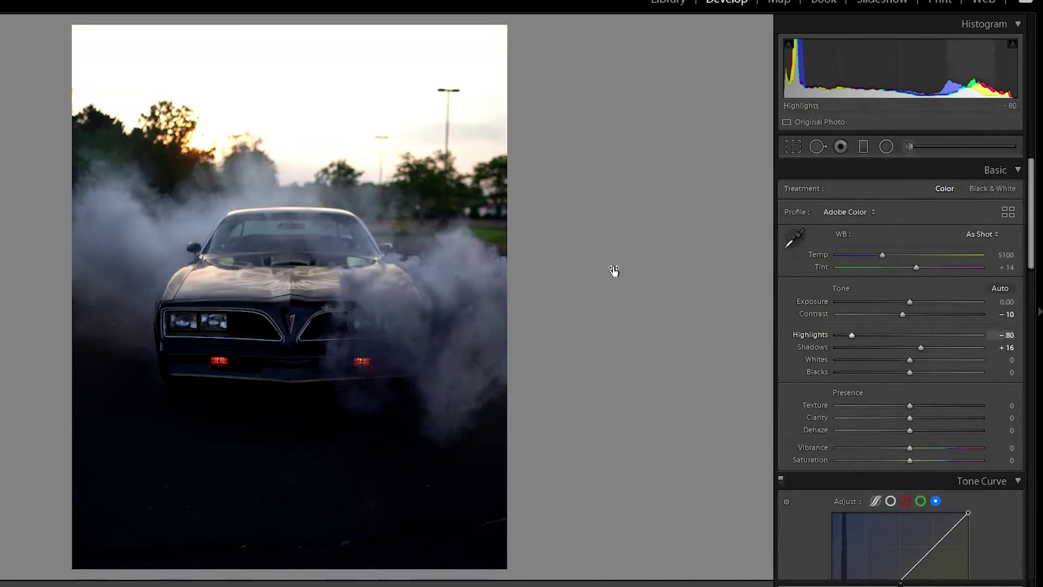
Set Shadows to +20, Blacks to -5 and Clarity to +5.
left_click(998, 347)
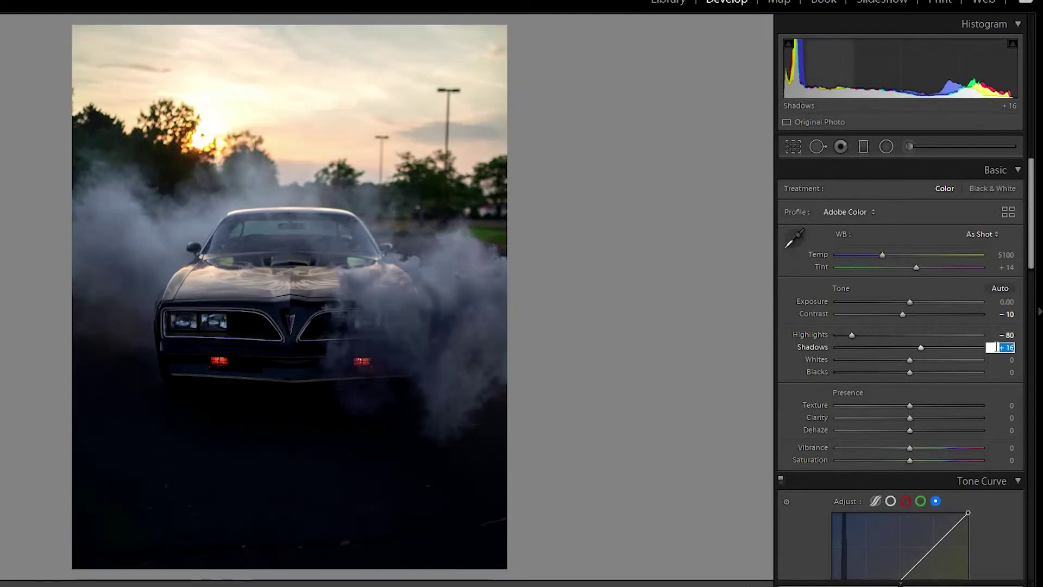
type("20")
key("Return")
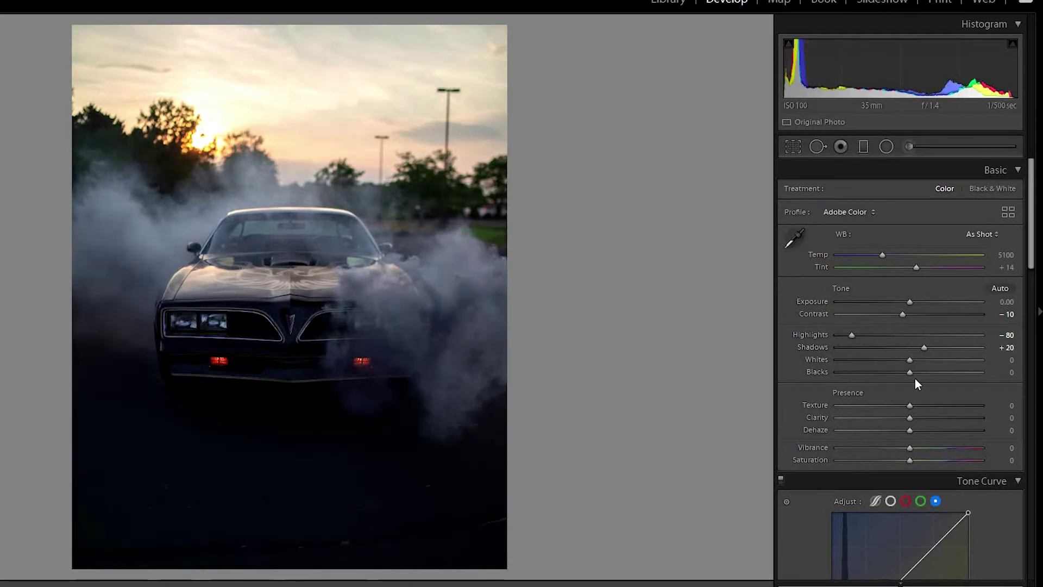
left_click_drag(909, 374, 907, 374)
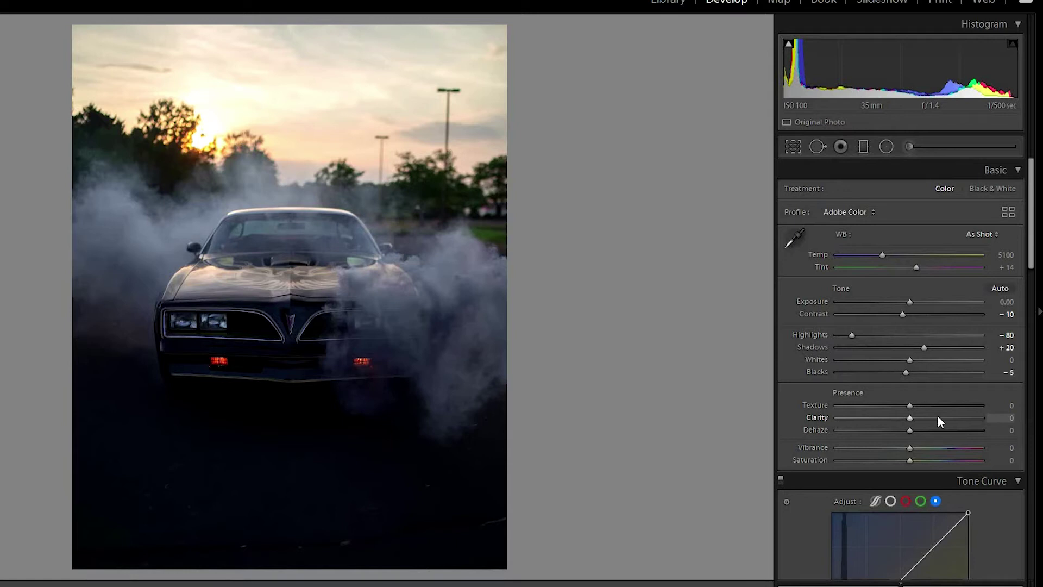
left_click(999, 418)
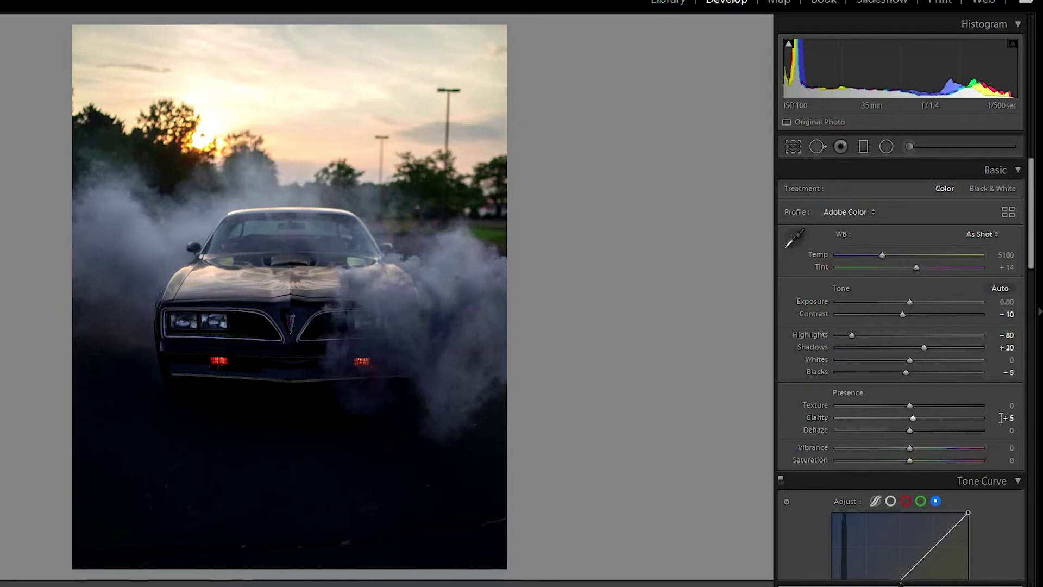
On the RGB point curve, add a shadow point at input 59, output 68, and lift the black endpoint to input 8, output 25.
scroll(1005, 410, "down", 5)
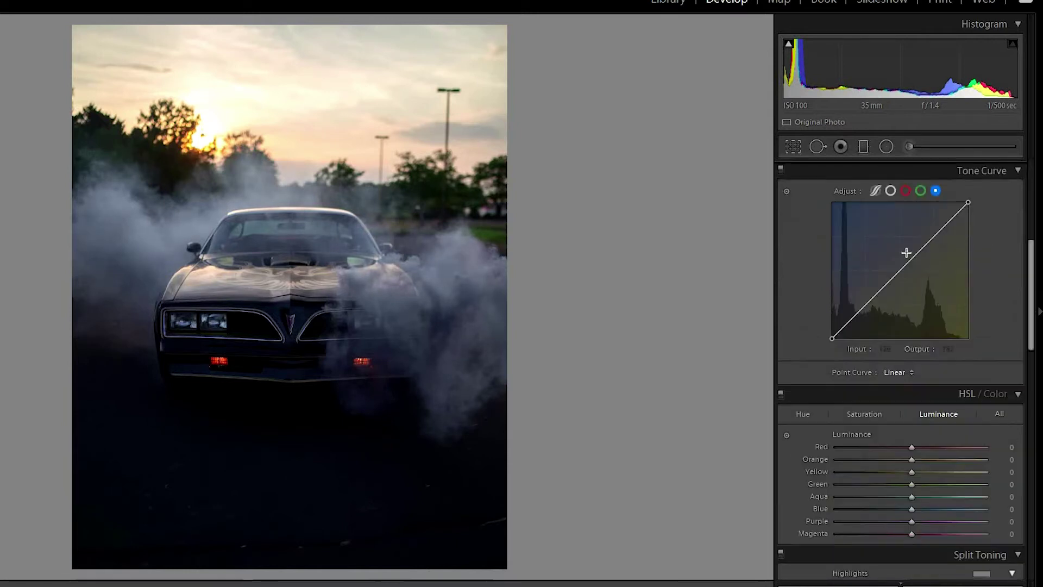
left_click(892, 192)
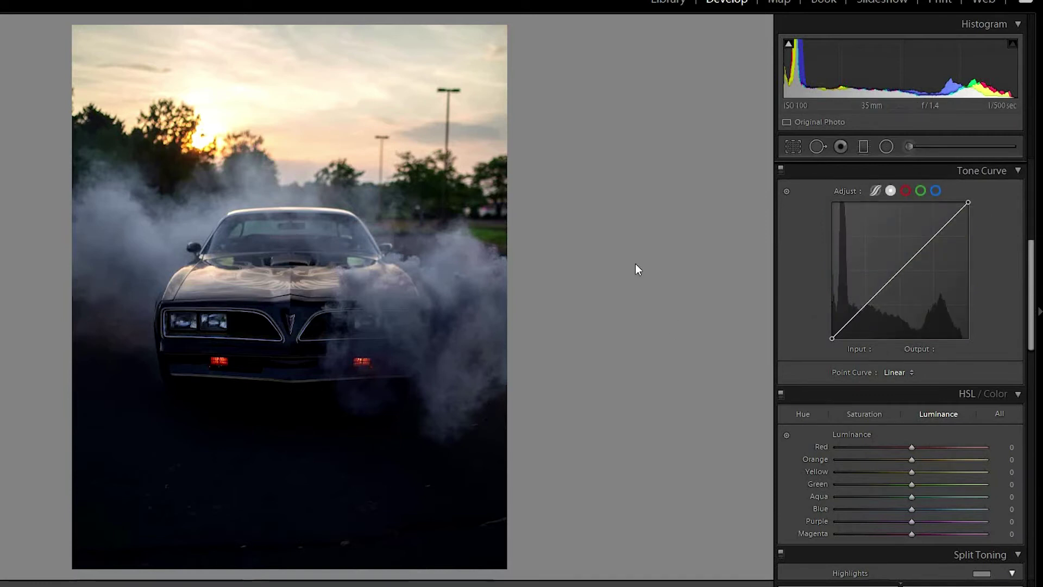
left_click_drag(865, 303, 864, 302)
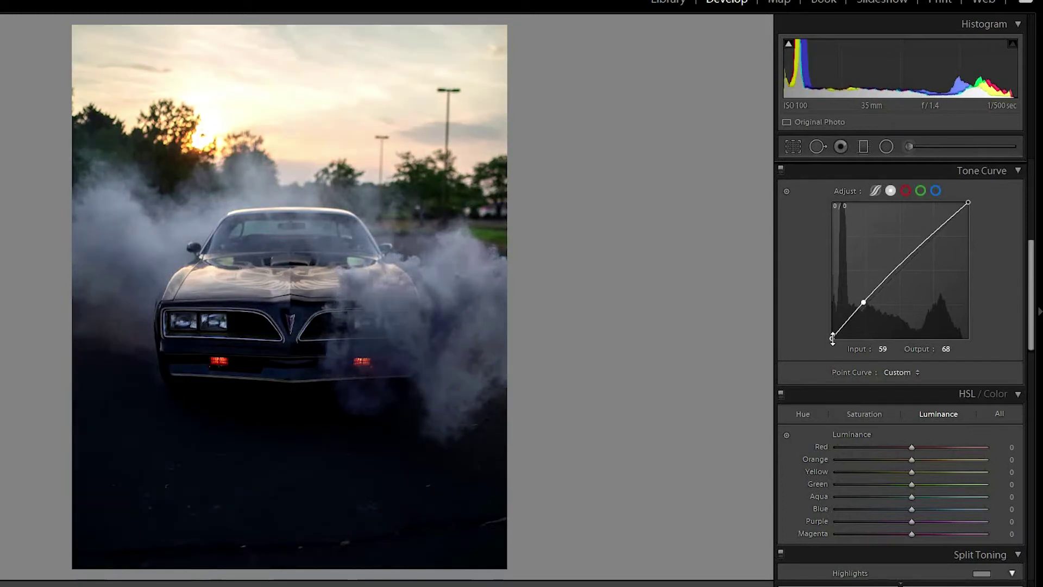
mouse_move(831, 338)
left_mouse_down()
mouse_move(822, 326)
mouse_move(819, 341)
mouse_move(814, 325)
mouse_move(836, 327)
left_mouse_up()
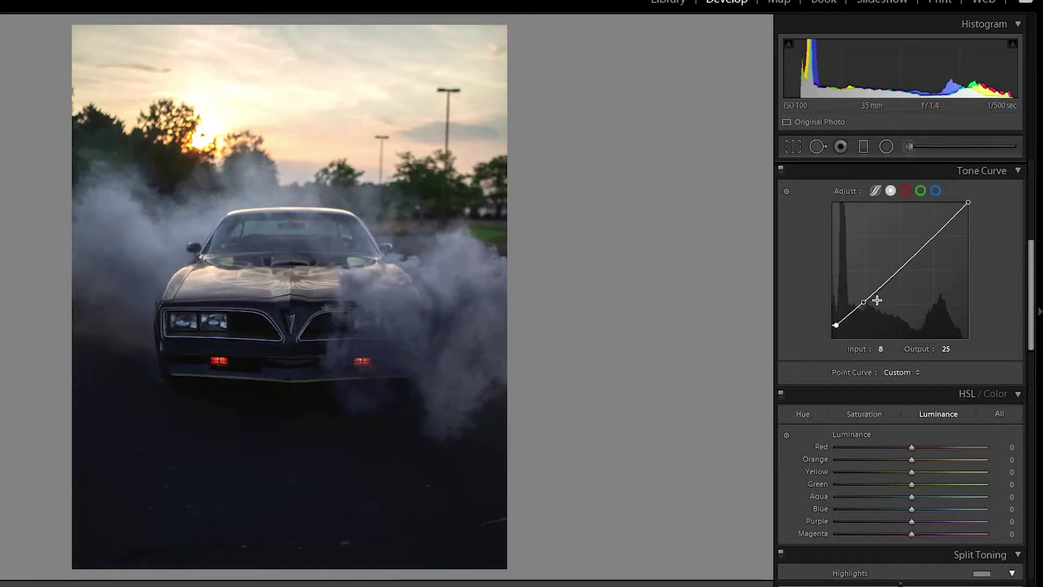
Add a highlight point at input 187, output 186, lower the white endpoint to output 235, and add a point near the curve's centre.
left_click_drag(934, 233, 933, 231)
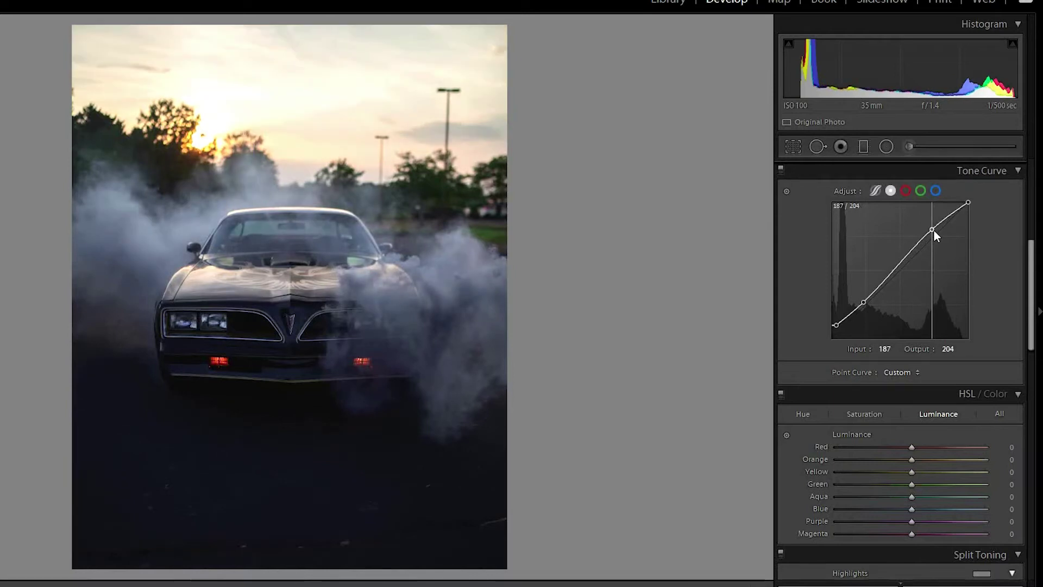
left_click_drag(933, 230, 934, 240)
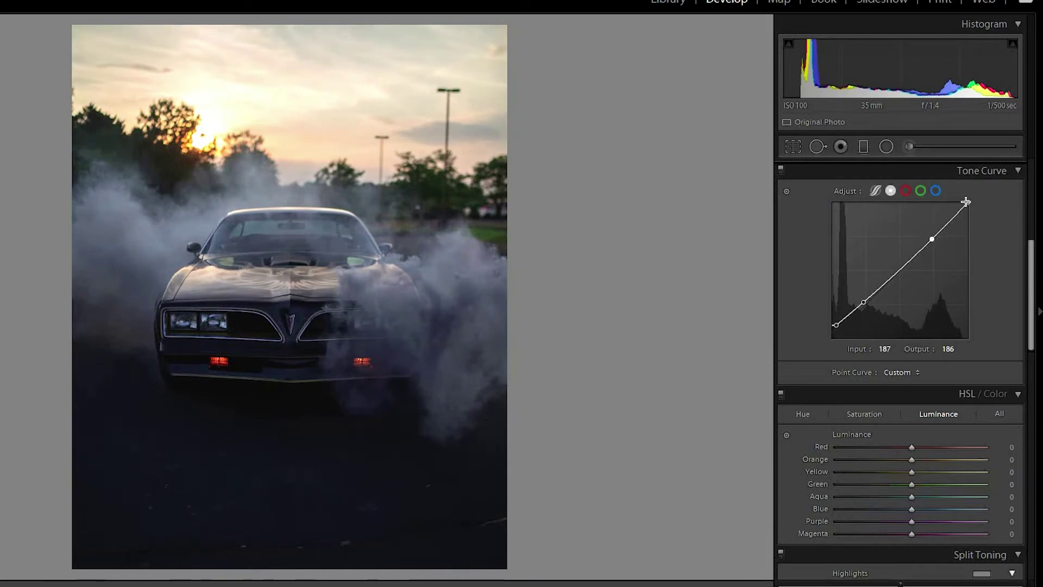
left_click_drag(969, 202, 974, 213)
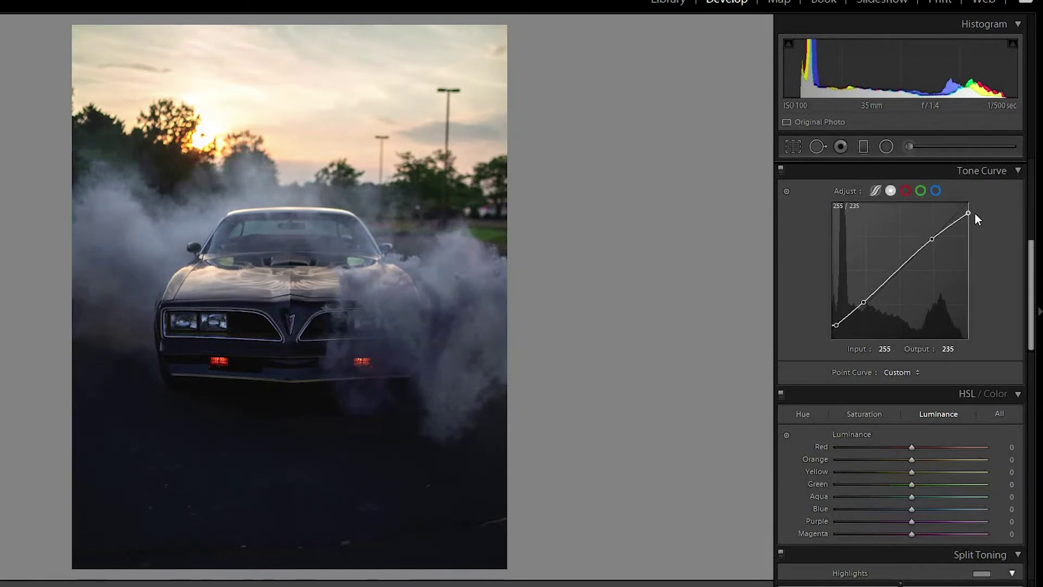
left_click_drag(900, 272, 899, 273)
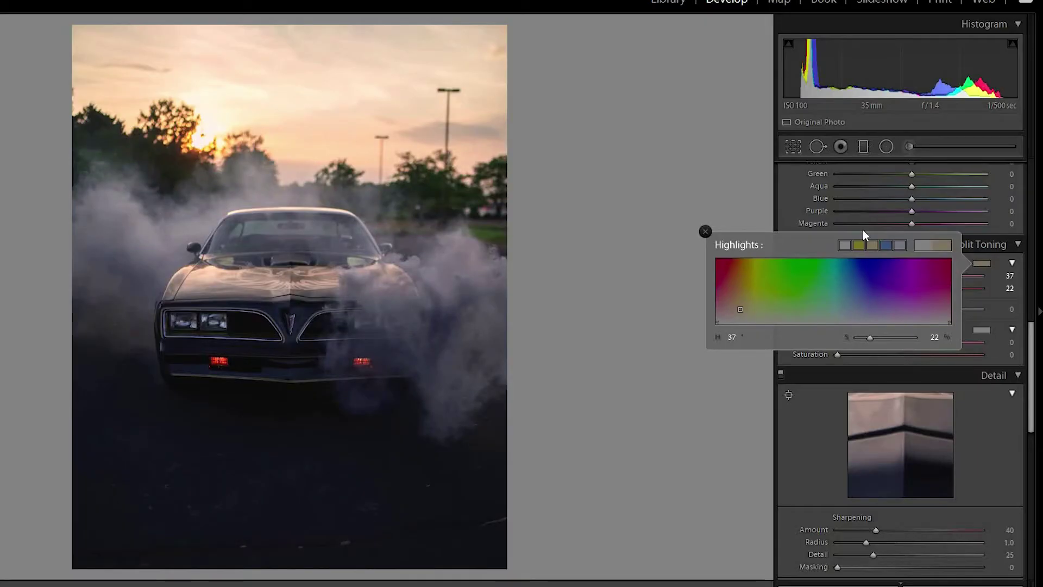
Split-tone the highlights at hue 37, saturation 11, and the shadows with the last preset swatch at hue 215, saturation 5.
left_click(982, 331)
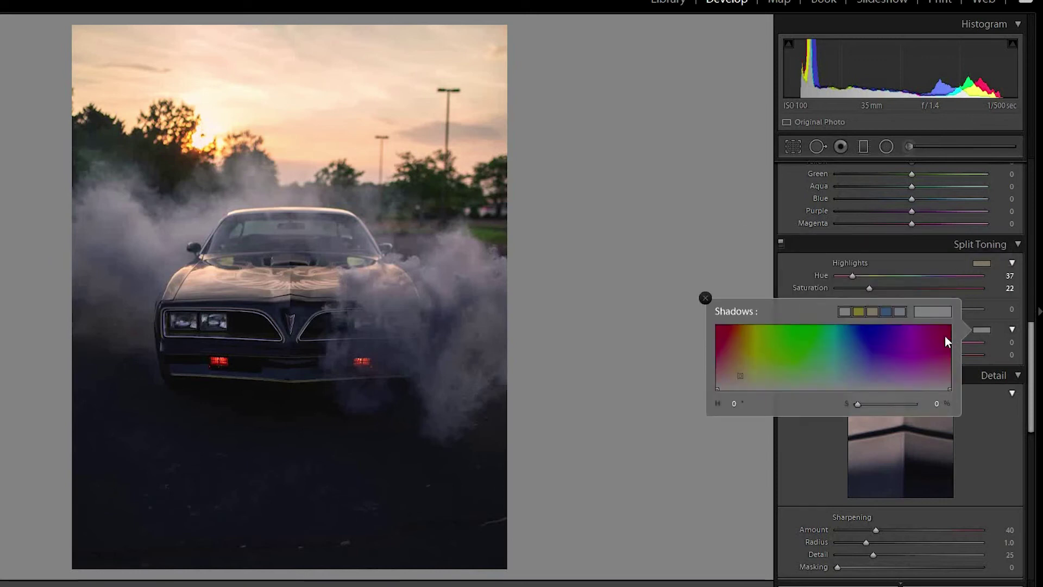
left_click(901, 313)
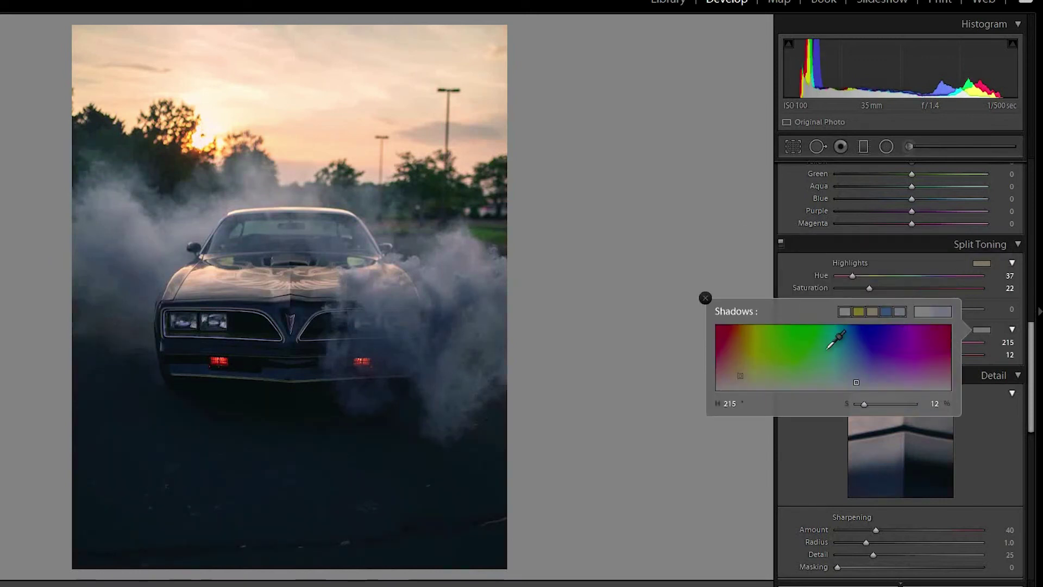
left_click(821, 297)
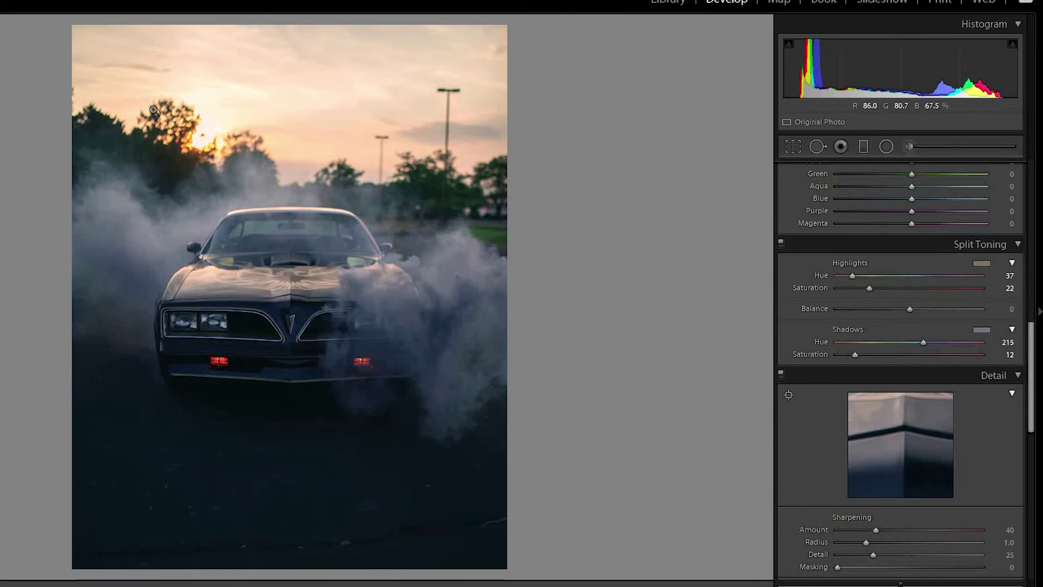
left_click_drag(861, 289, 851, 298)
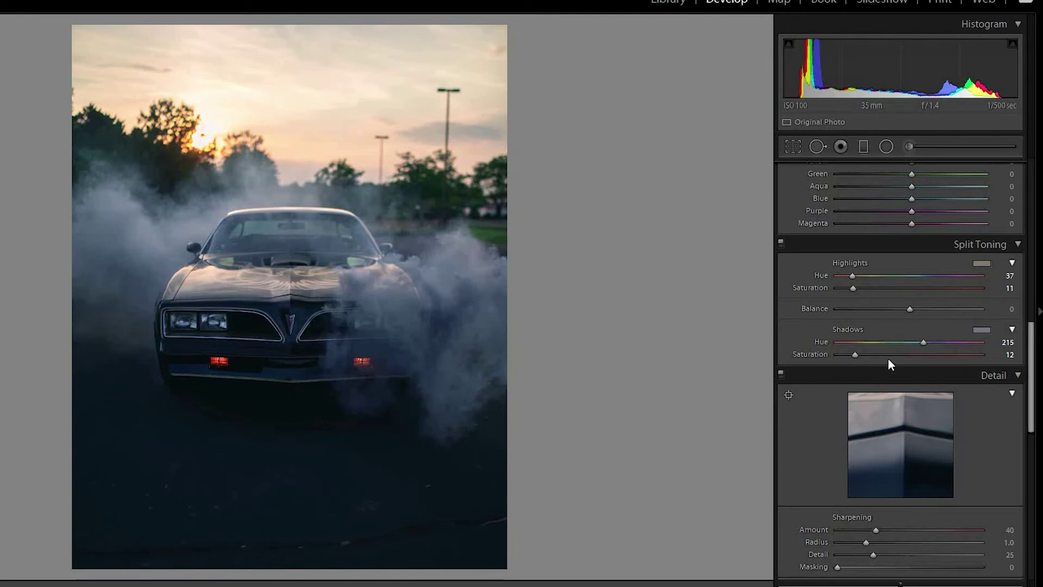
left_click_drag(854, 355, 846, 355)
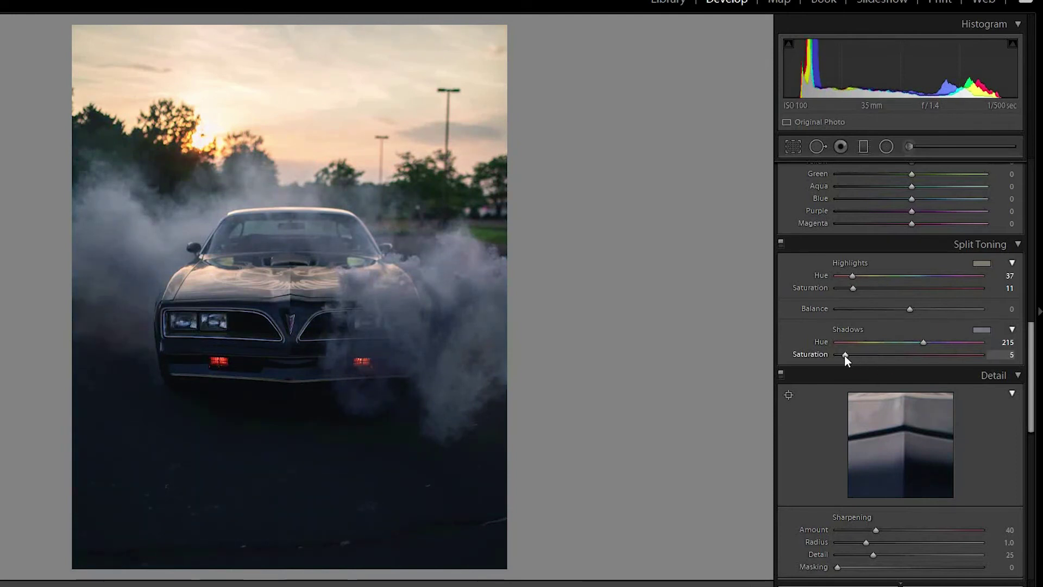
Compare the finished smoking-car edit with its original by switching between the before and after views.
key("backslash")
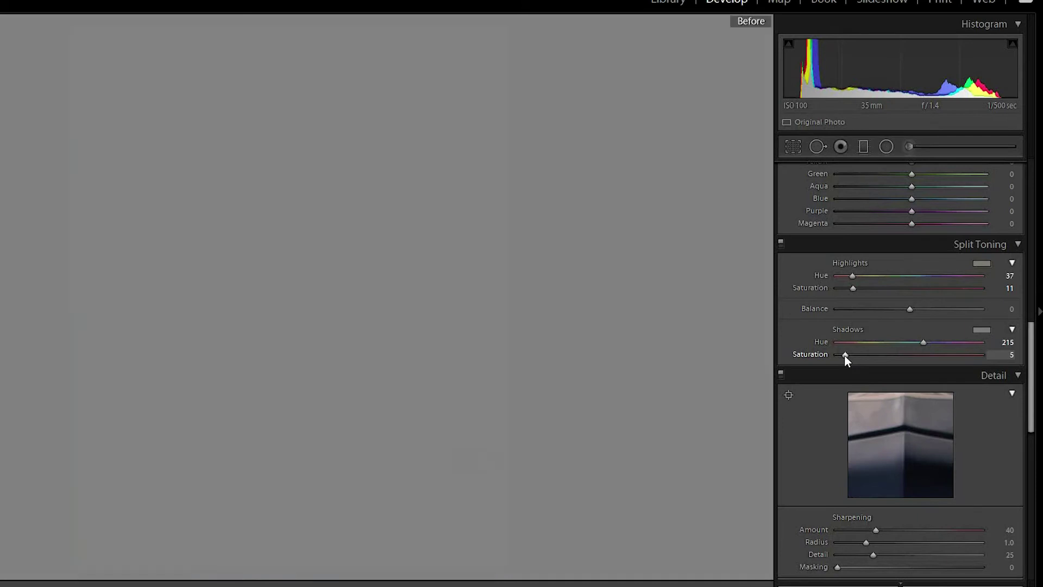
key("backslash")
key("backslash")
key("backslash")
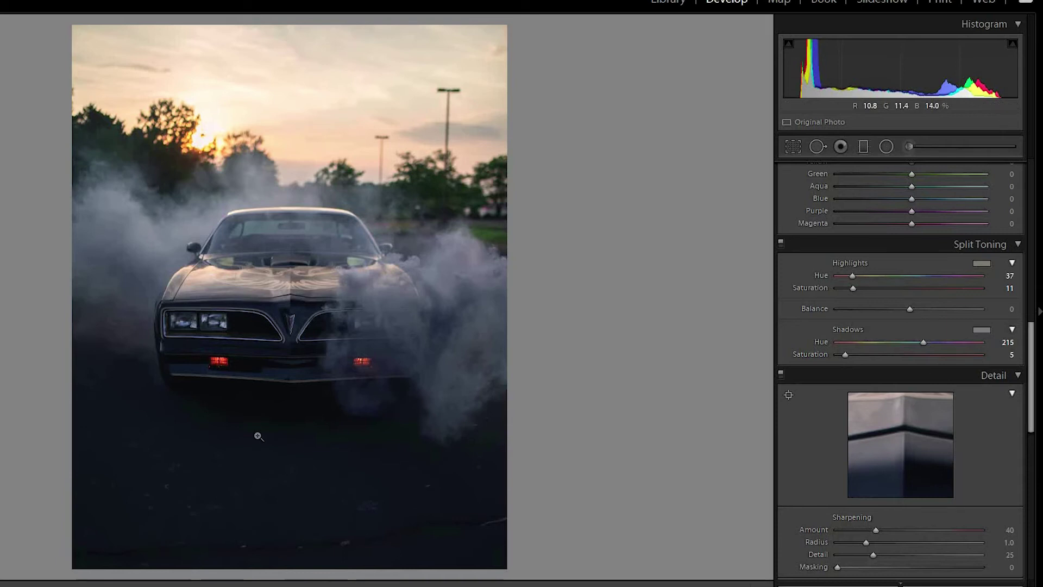
Switch to the photo of the woman in the car and set Shadows to +22 and Highlights to -25.
key("Right")
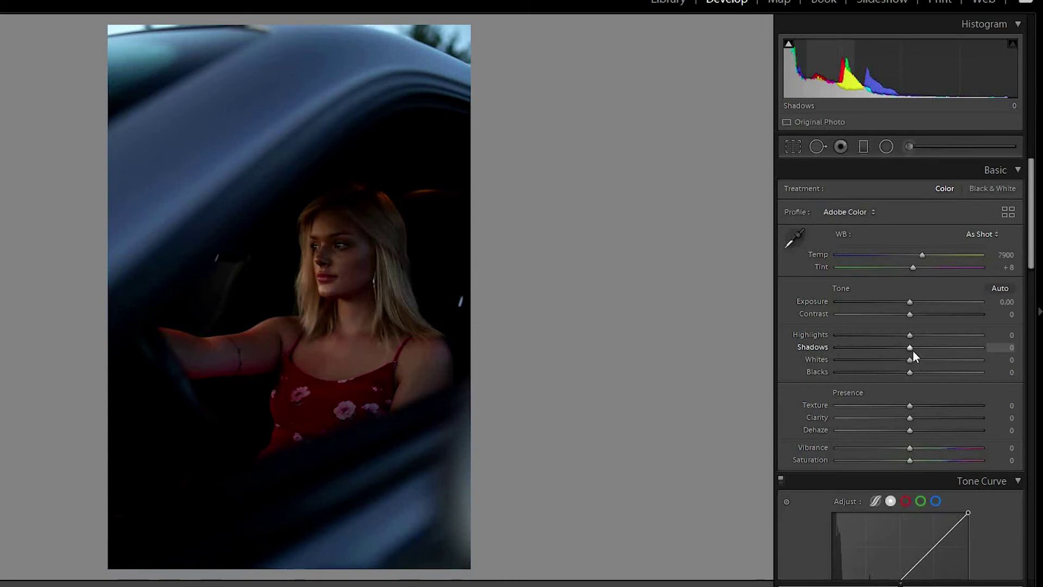
left_click_drag(912, 350, 893, 334)
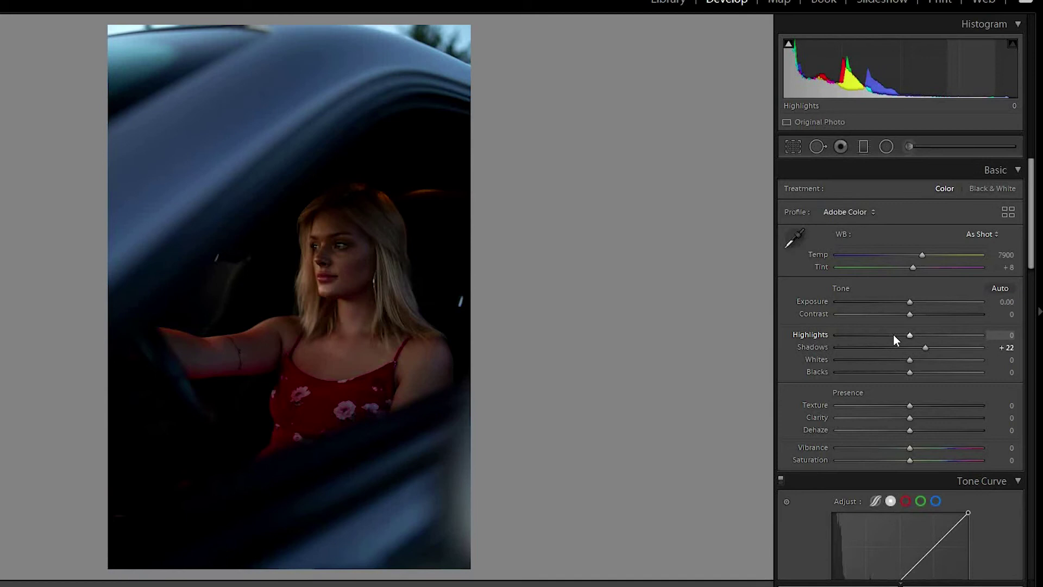
double_click(893, 334)
left_click_drag(909, 335, 891, 335)
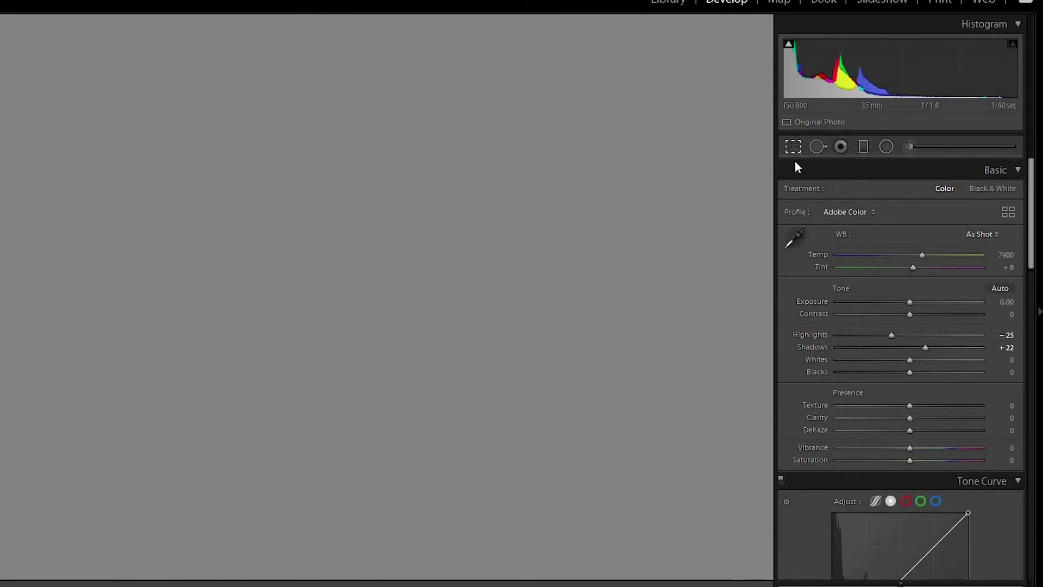
Crop the photo of the woman in the car to the 4 x 5 / 8 x 10 ratio and reposition the image within the frame.
left_click(793, 146)
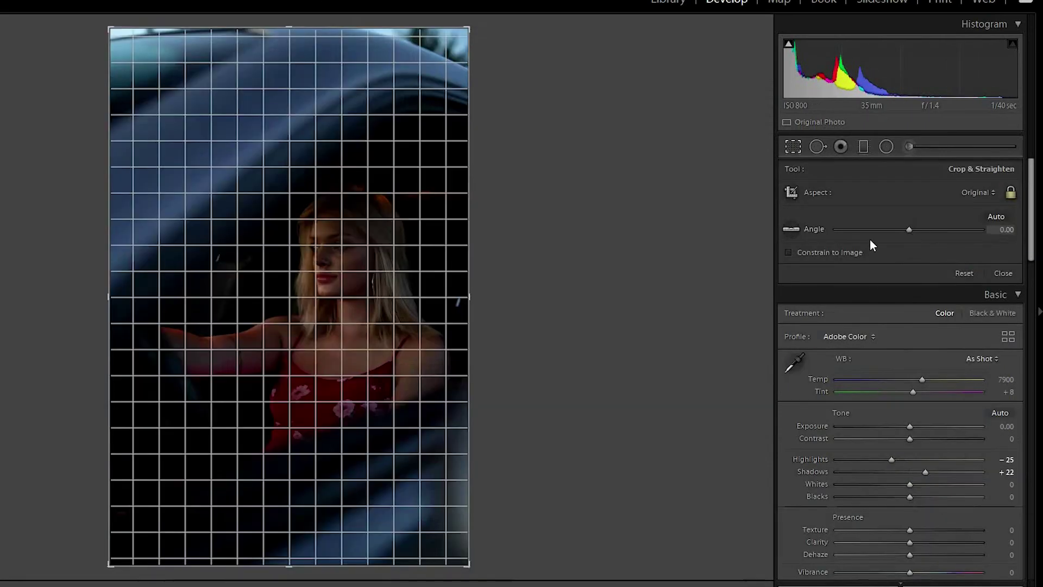
left_click(978, 193)
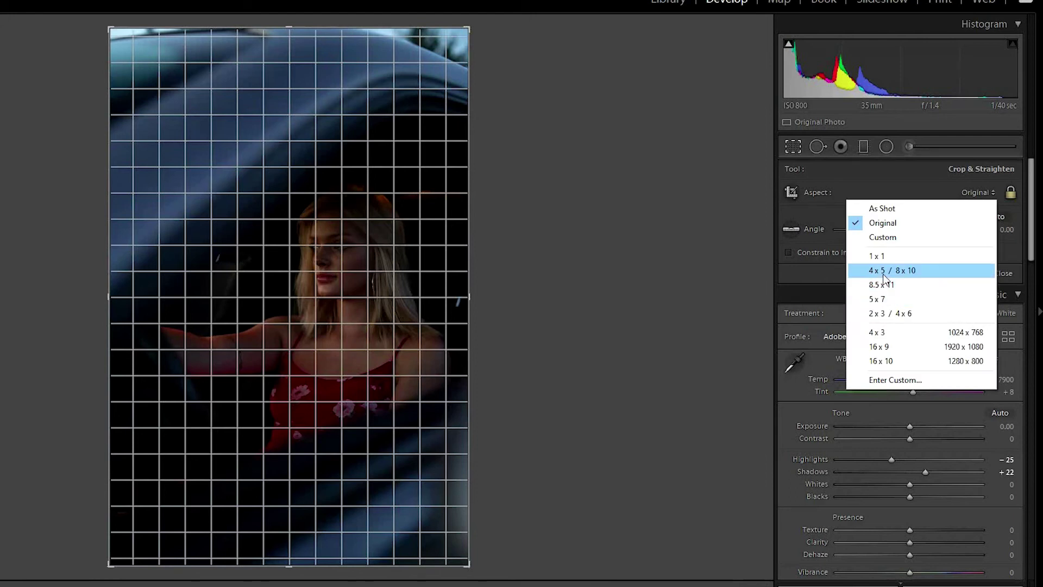
left_click(883, 268)
left_click_drag(344, 326, 340, 318)
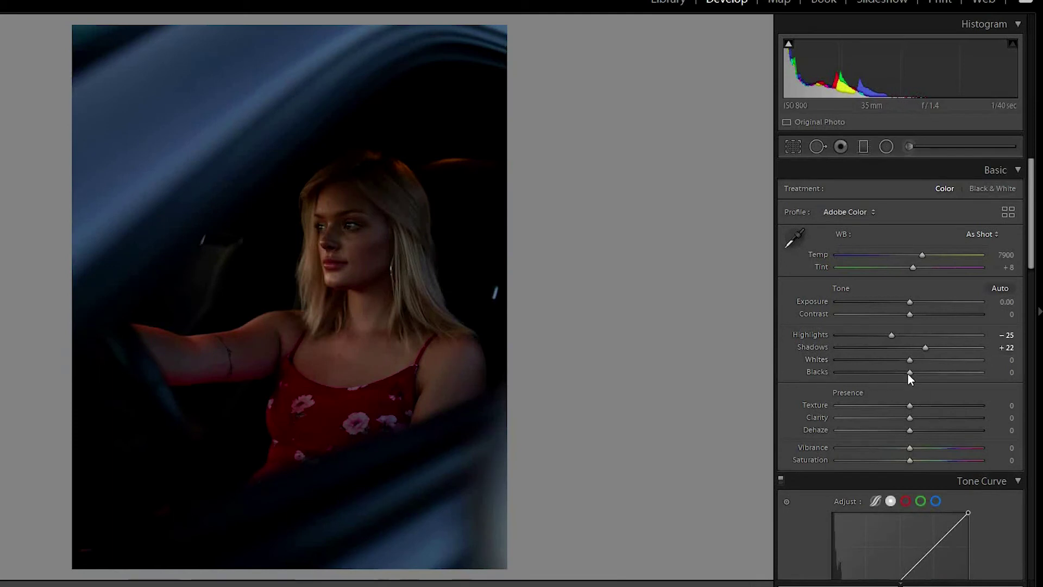
Set Blacks to -10 and Whites to +5.
mouse_move(908, 374)
left_mouse_down()
mouse_move(879, 375)
mouse_move(924, 373)
mouse_move(904, 373)
mouse_move(913, 360)
left_mouse_up()
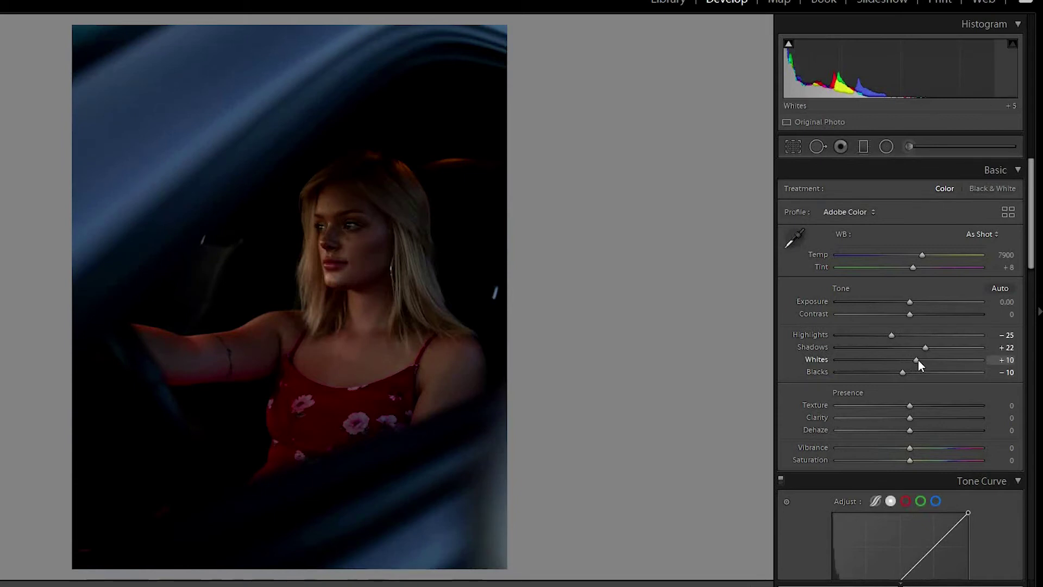
left_click(1008, 359)
type("5")
key("Return")
Set Clarity to +2 and Vibrance to -10, checking the result against the original photo.
left_click_drag(910, 421, 912, 422)
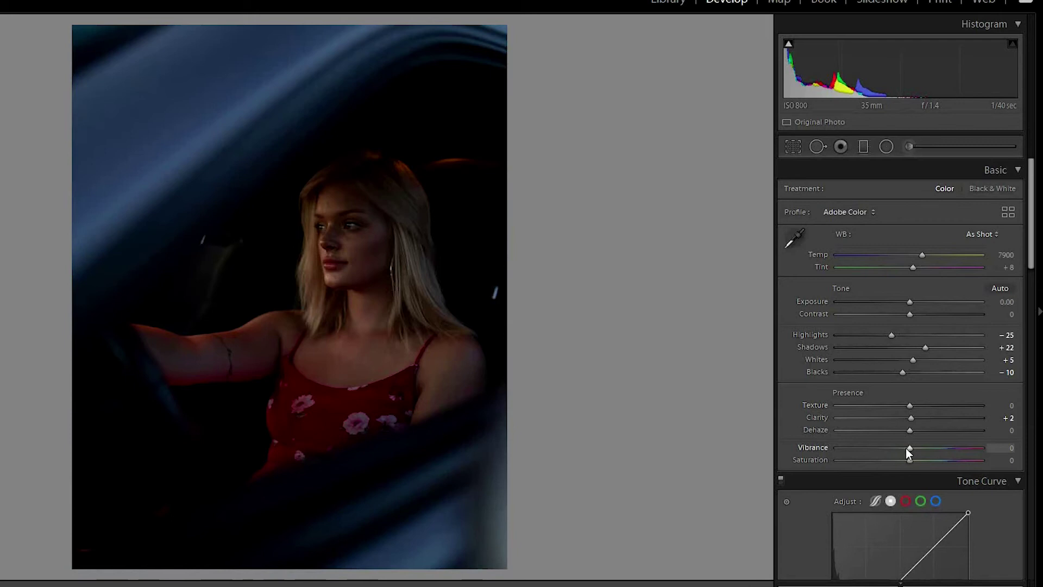
left_click_drag(903, 446, 904, 447)
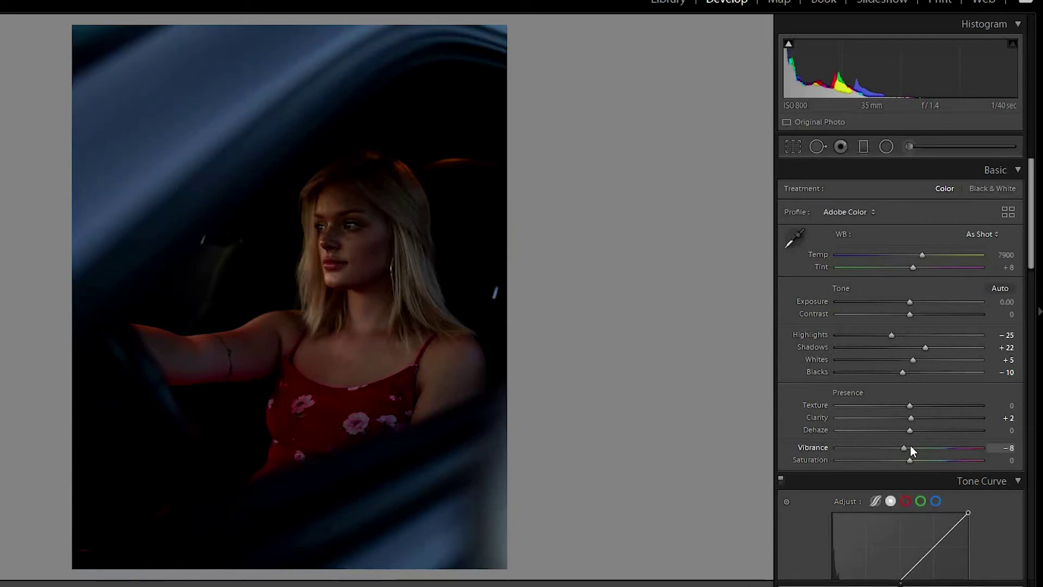
left_click(1003, 448)
type("-10")
key("Return")
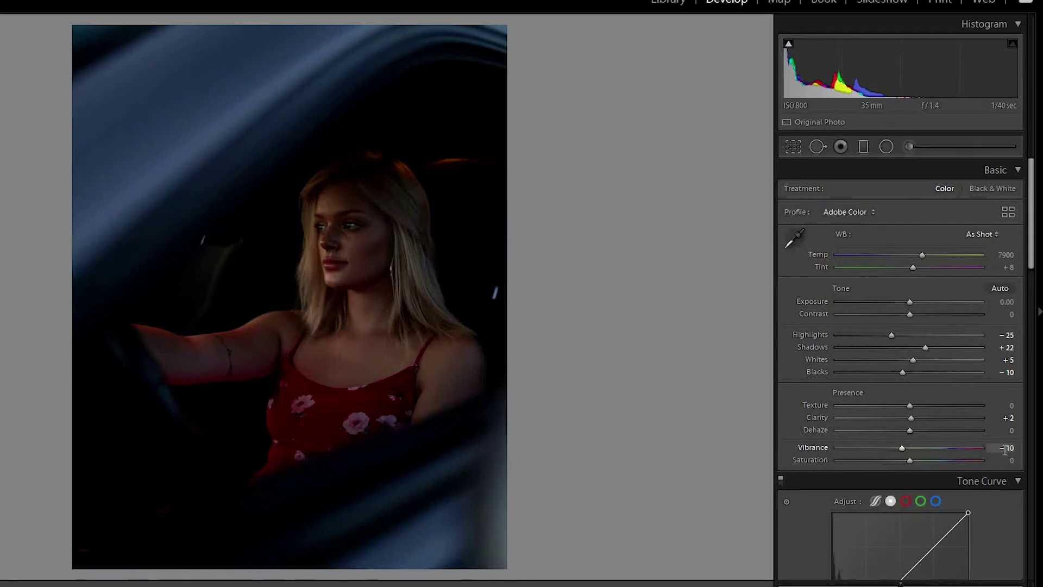
key("backslash")
key("backslash")
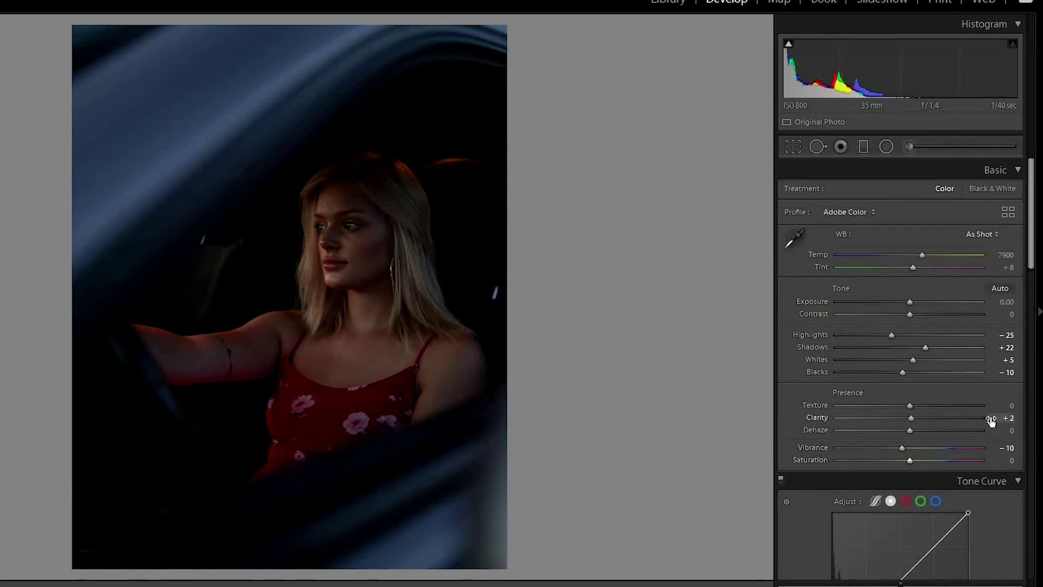
Form a faded S on the tone curve with black point 8/24, lowered shadow point, raised highlight point, lowered white endpoint and midpoint 121/126.
scroll(992, 423, "down", 6)
scroll(917, 344, "up", 2)
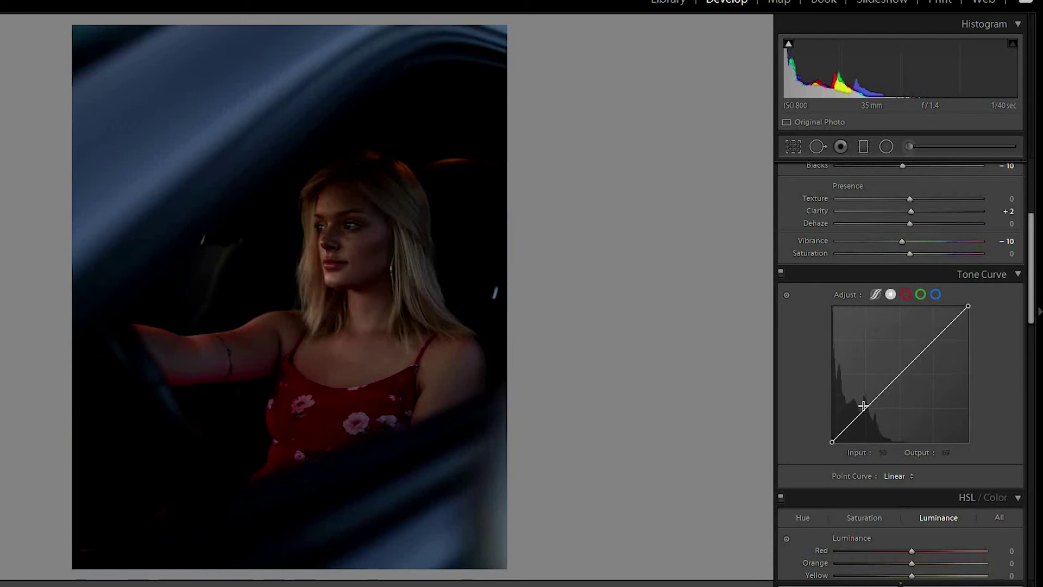
left_click_drag(864, 407, 836, 431)
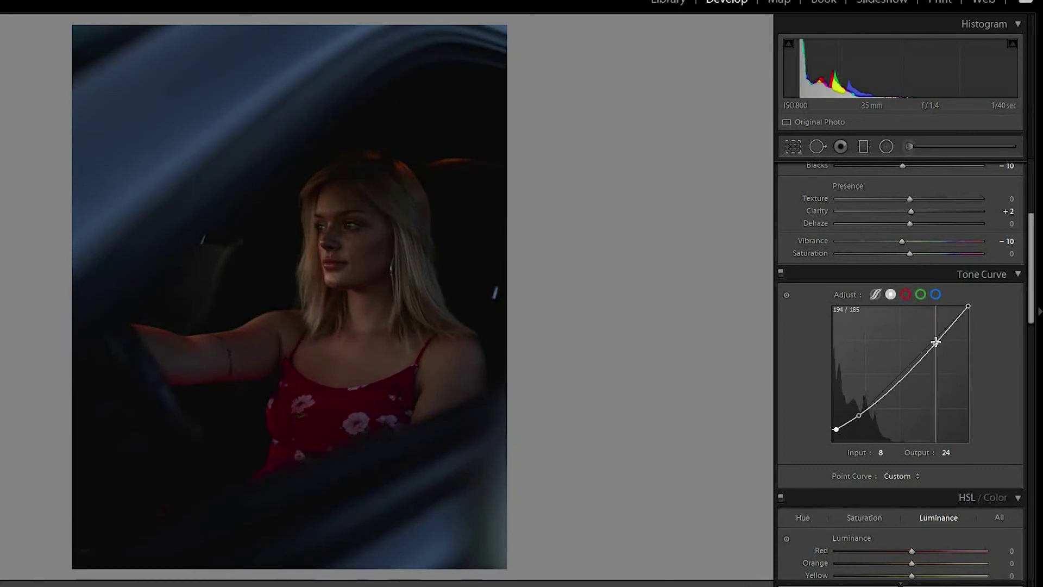
left_click_drag(935, 342, 974, 310)
left_click(896, 374)
left_click_drag(898, 377, 897, 377)
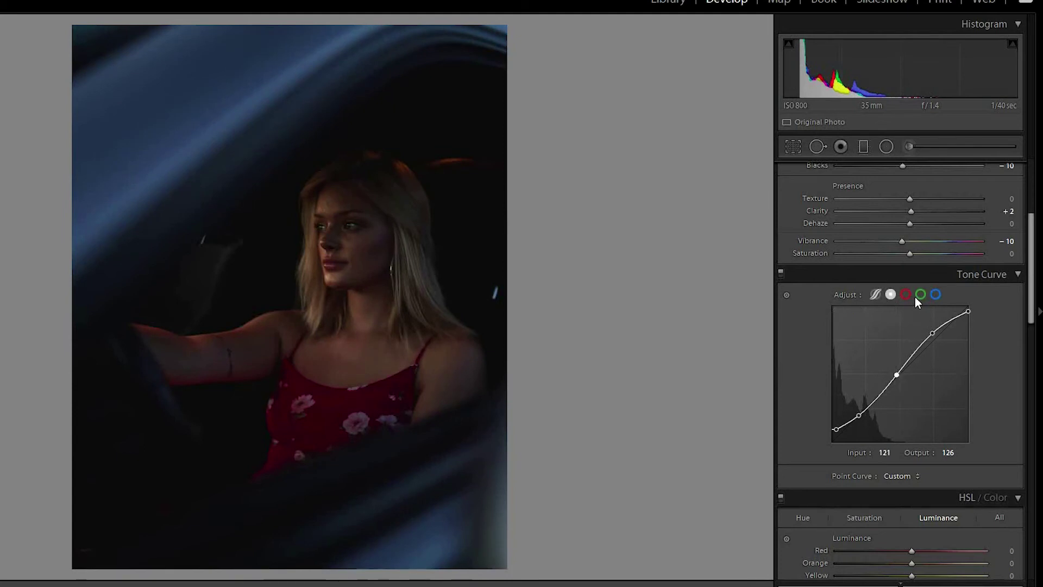
Move the blue channel curve's black point to input 5, output 10, and set the HSL saturation of Blue to -17.
left_click(935, 294)
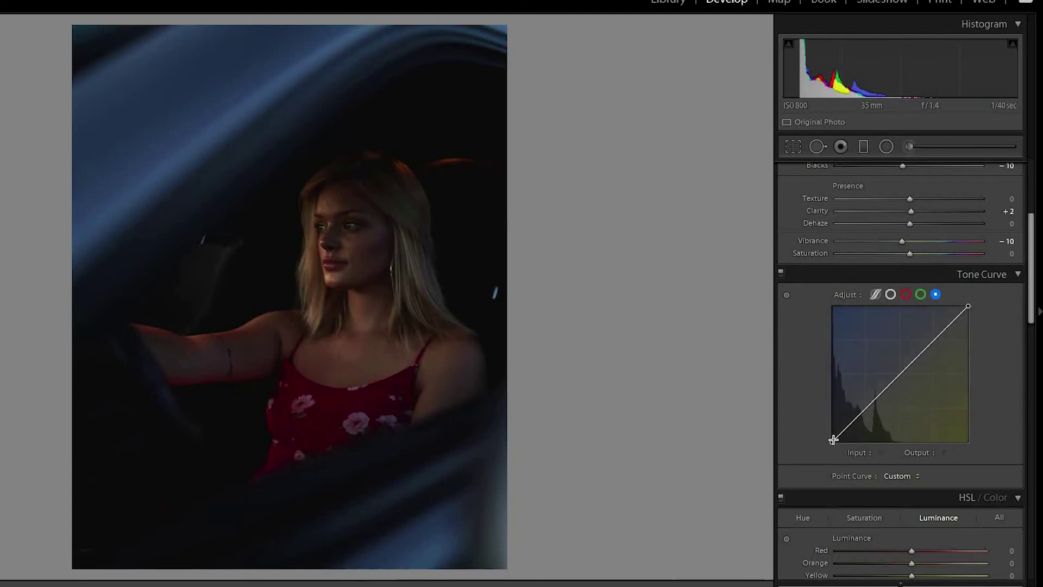
left_click_drag(832, 440, 835, 440)
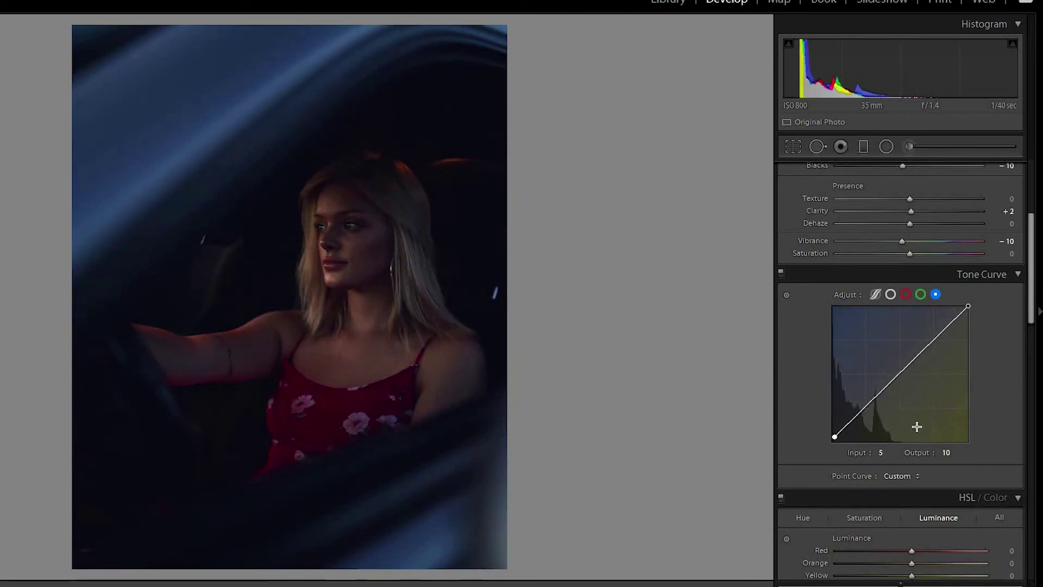
scroll(967, 438, "down", 5)
left_click(863, 207)
left_click(898, 302)
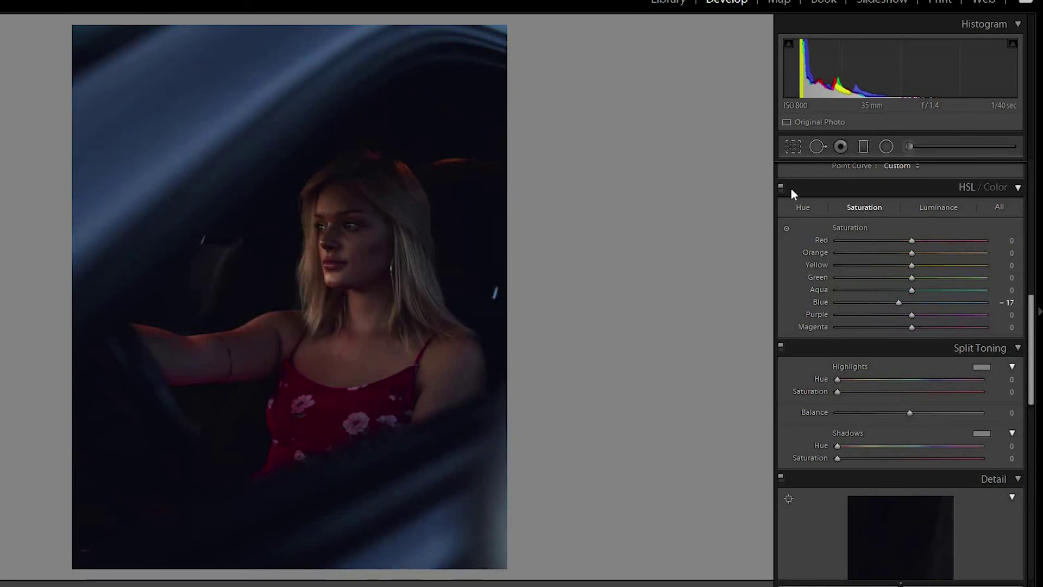
Split-tone with preset swatches, giving highlights hue 37, saturation 22, and shadows hue 215, saturation 12.
left_click(983, 367)
left_click(871, 348)
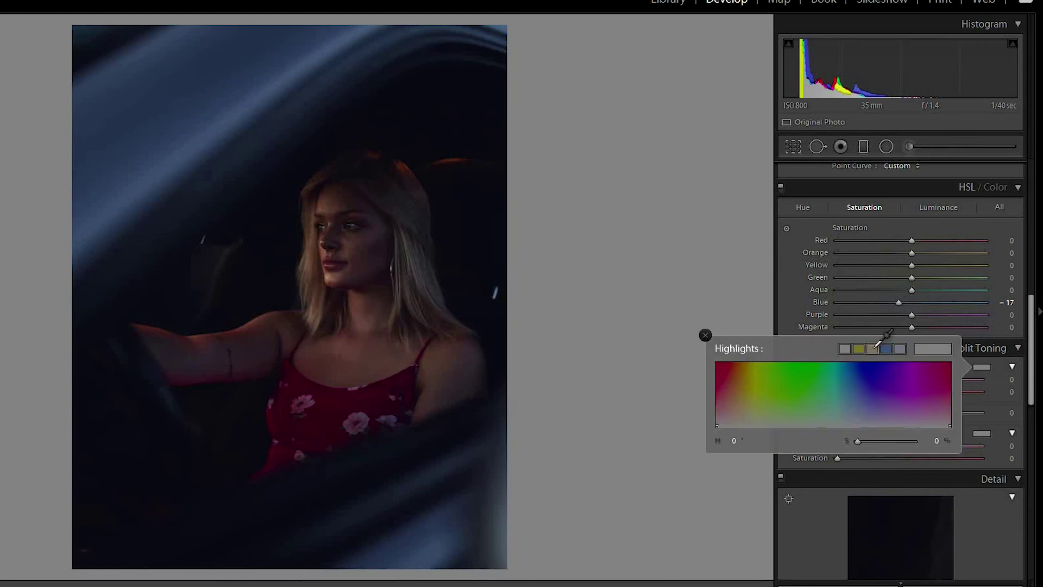
left_click(992, 437)
left_click(982, 434)
left_click(982, 434)
left_click(975, 434)
left_click(900, 415)
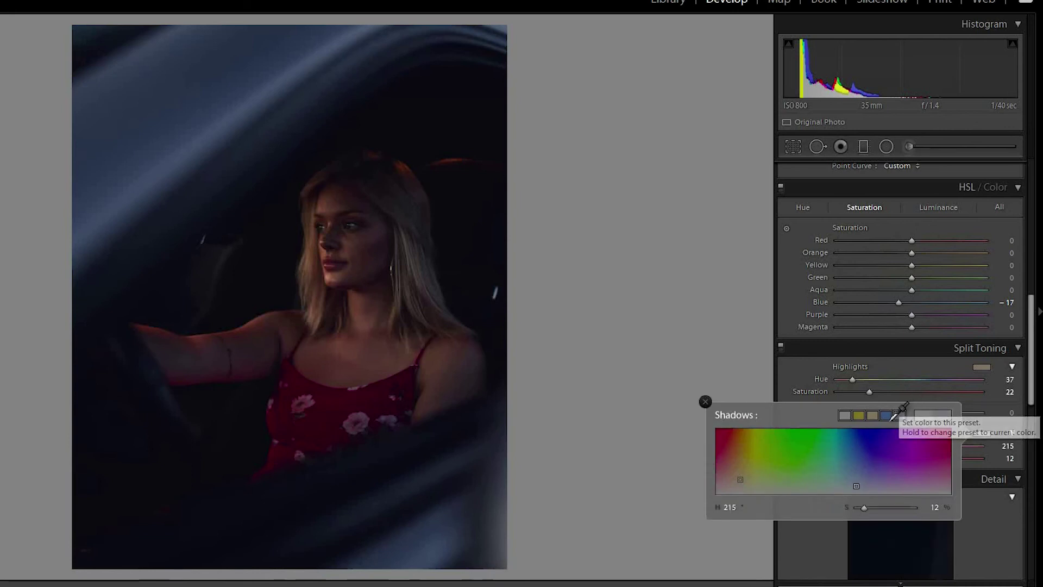
left_click(705, 401)
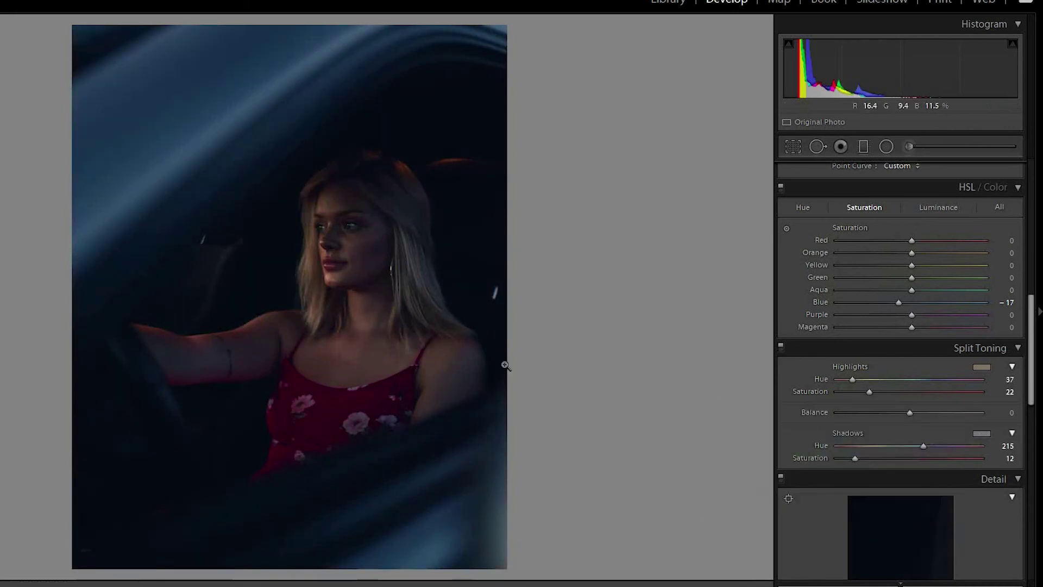
Reduce the split-toning saturation to 2 for the shadows and 16 for the highlights.
left_click_drag(854, 457, 845, 458)
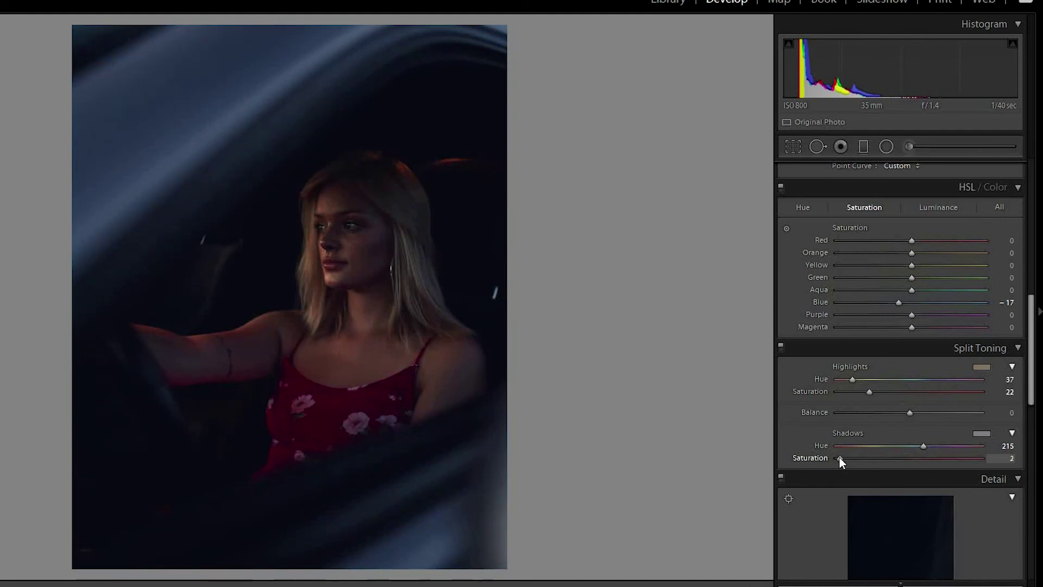
left_click_drag(839, 458, 841, 458)
left_click_drag(869, 392, 857, 391)
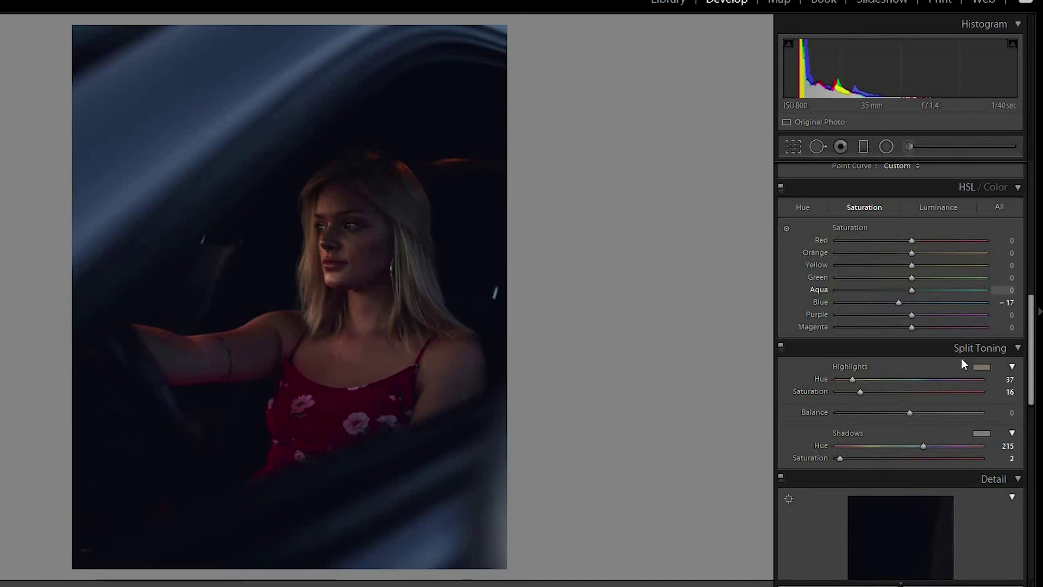
Compare the finished edit of the woman in the car with its original by switching between the before and after views.
scroll(956, 348, "down", 5)
scroll(973, 359, "up", 5)
key("backslash")
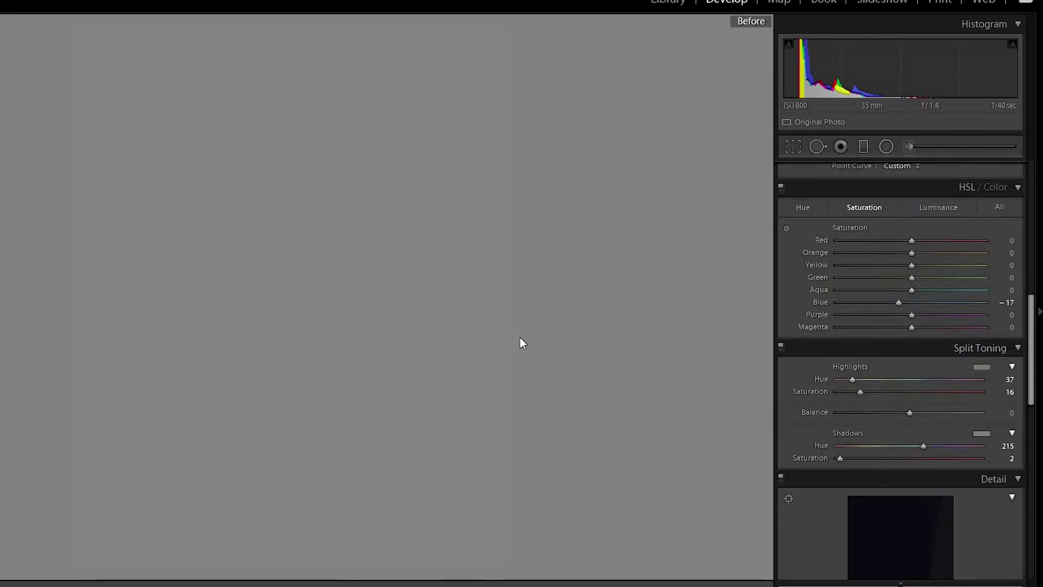
key("backslash")
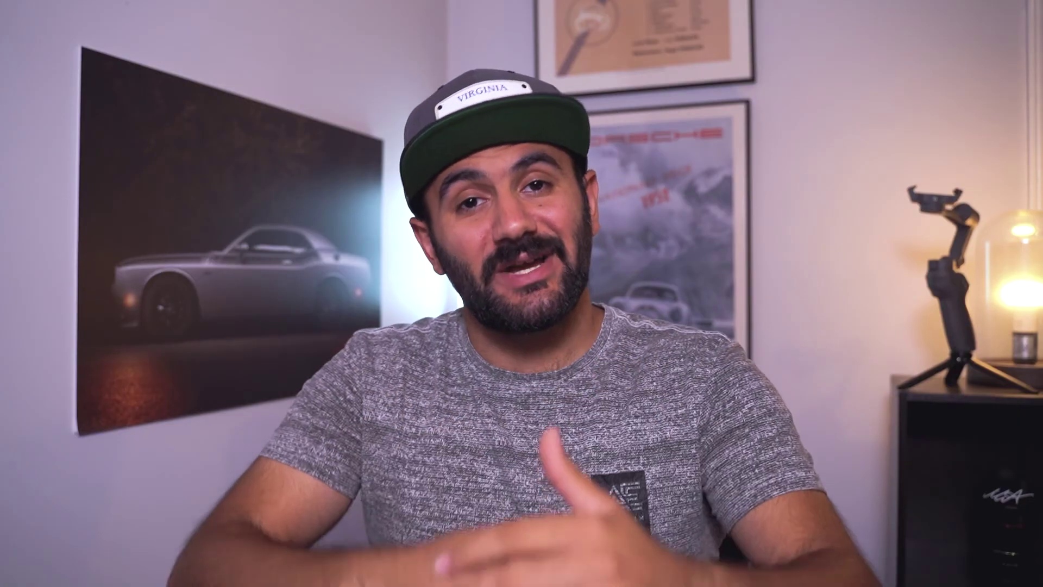